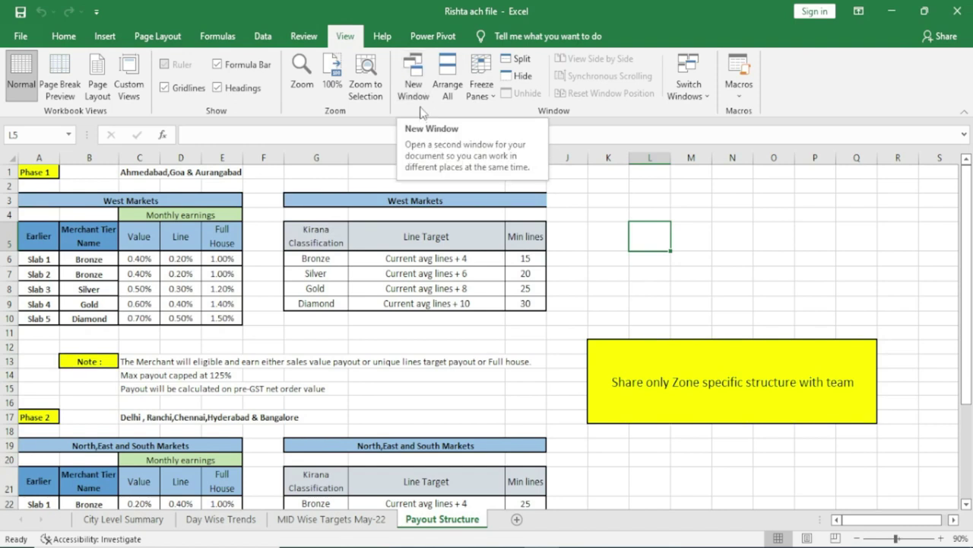
Select cell H7 and open a second window of the workbook, Rishta ach file:2
click(424, 276)
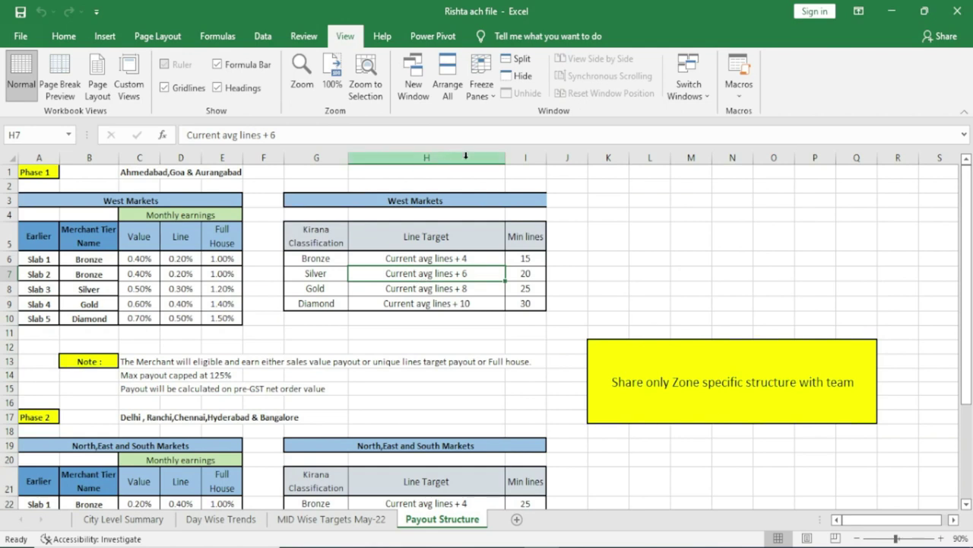
click(416, 86)
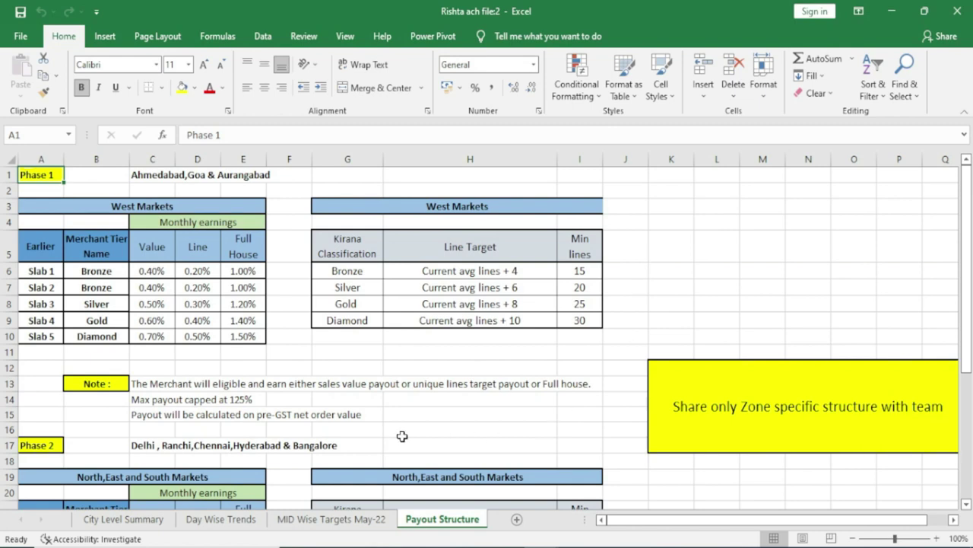
click(345, 36)
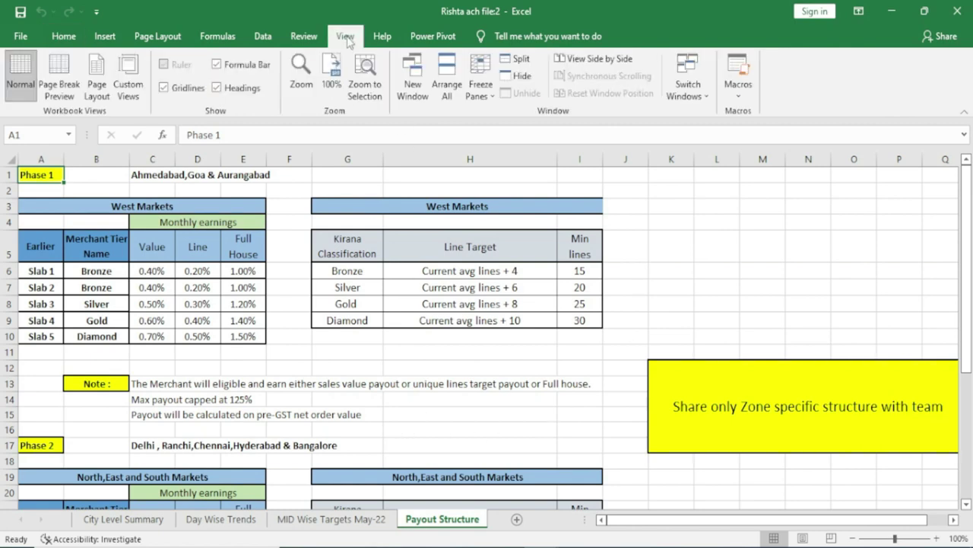
Arrange the Rishta ach file :1 and :2 windows with the Tiled option
click(448, 83)
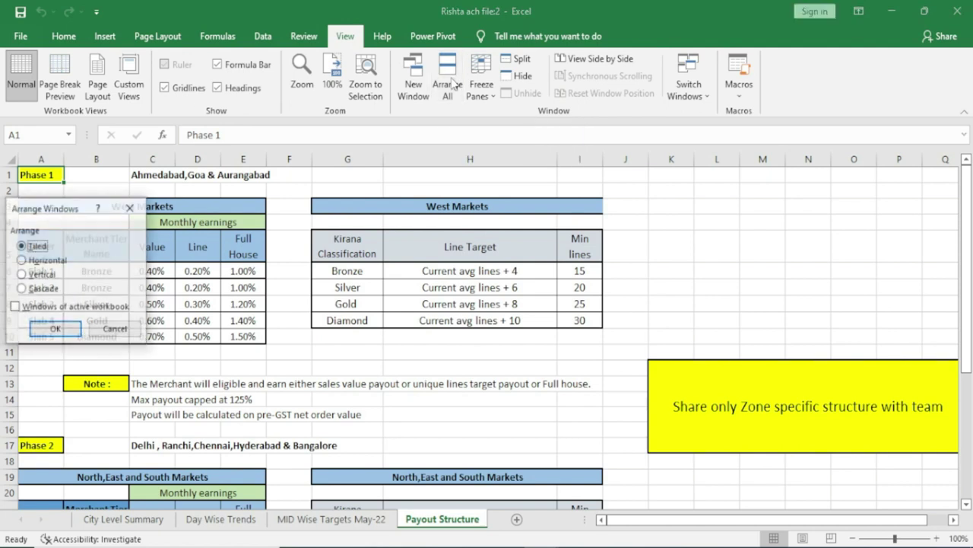
drag(76, 210, 325, 196)
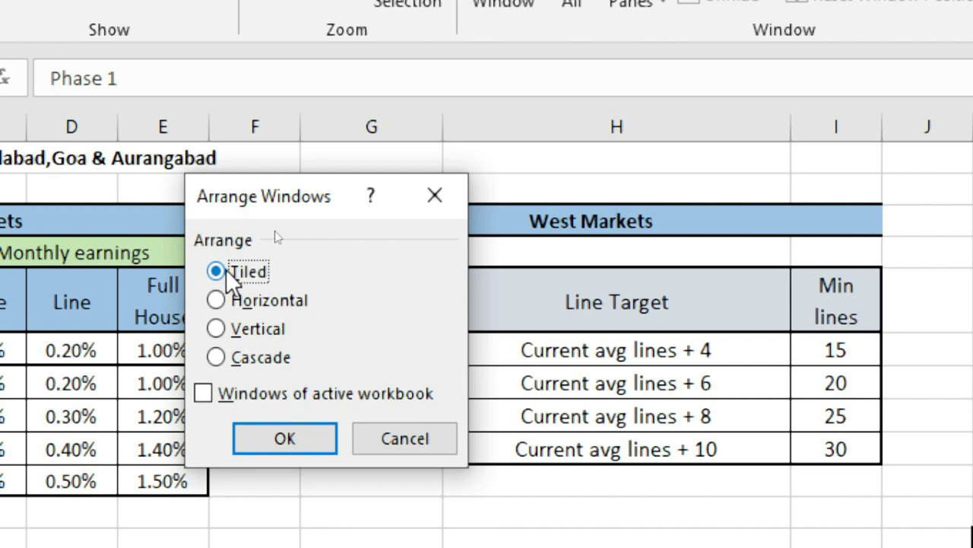
click(289, 438)
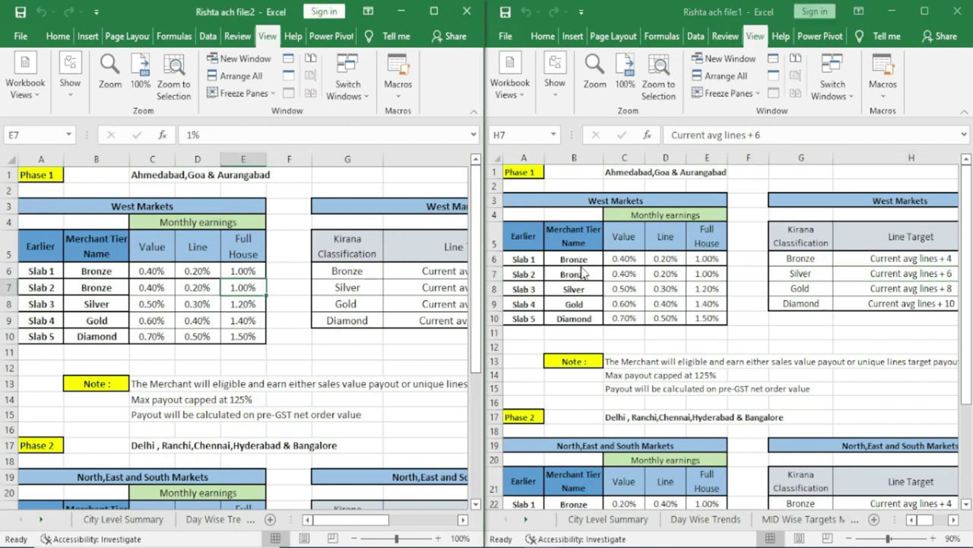
key(ctrl+F6)
click(281, 336)
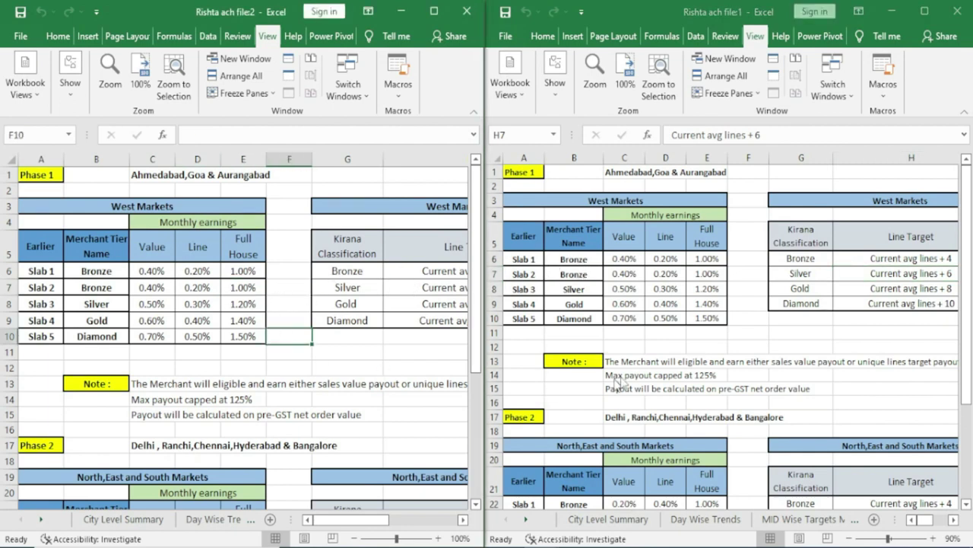
key(ctrl+F6)
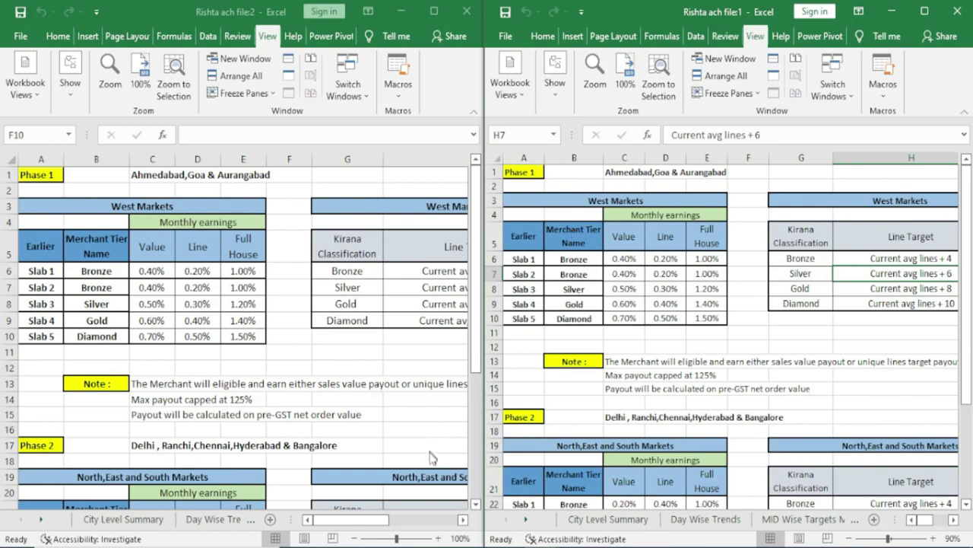
click(372, 524)
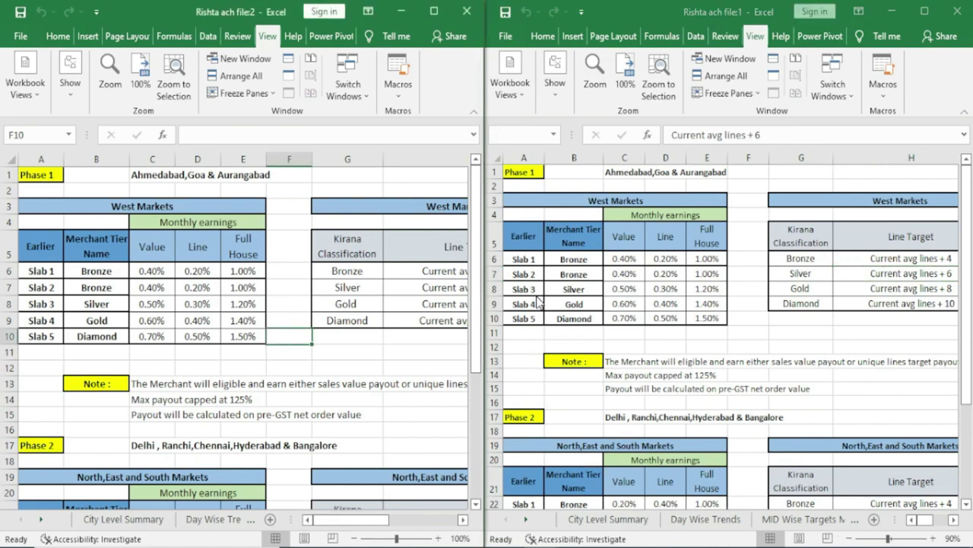
click(528, 191)
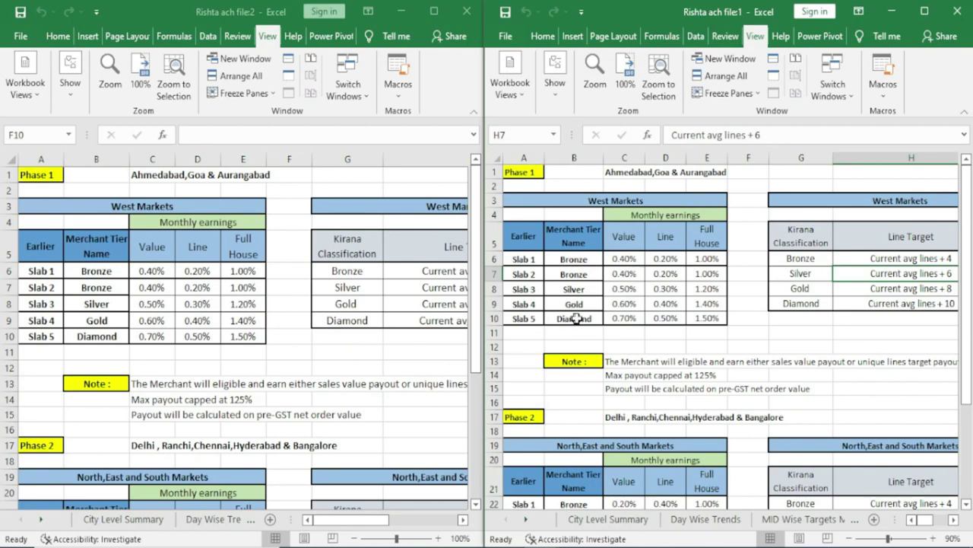
Enter 0.30 as the Slab 1 Value in cell C6
click(627, 258)
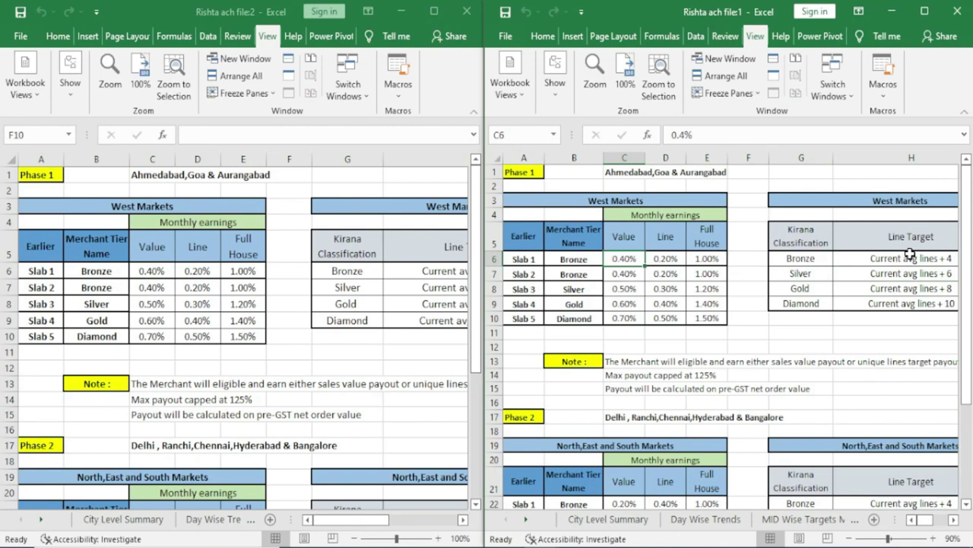
text(0.30)
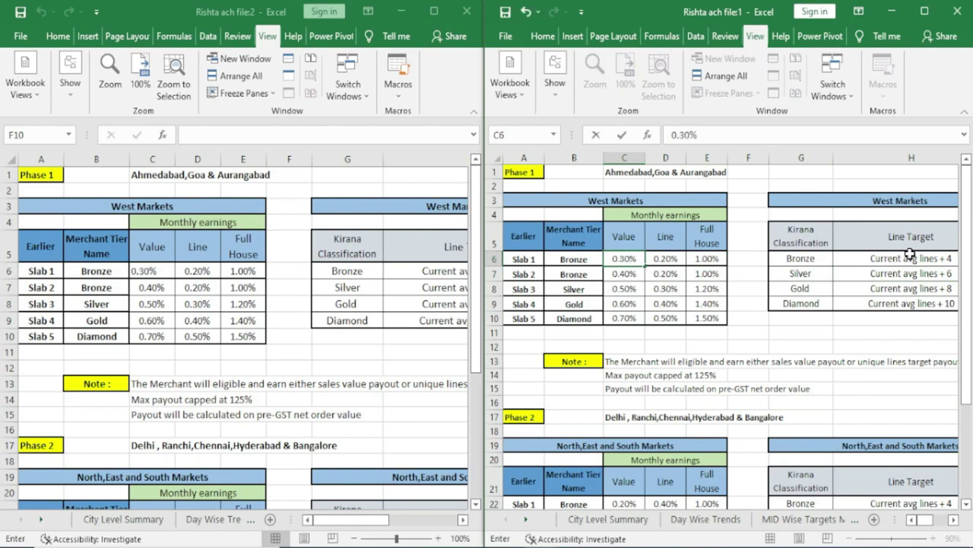
key(Return)
click(624, 260)
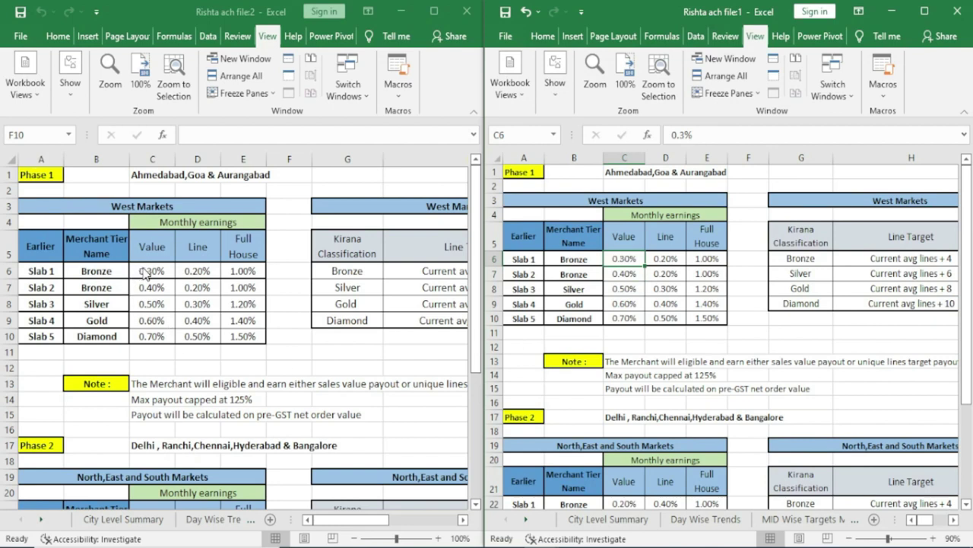
Check the updated C6 in the second window, then maximize the first window
click(145, 272)
click(146, 272)
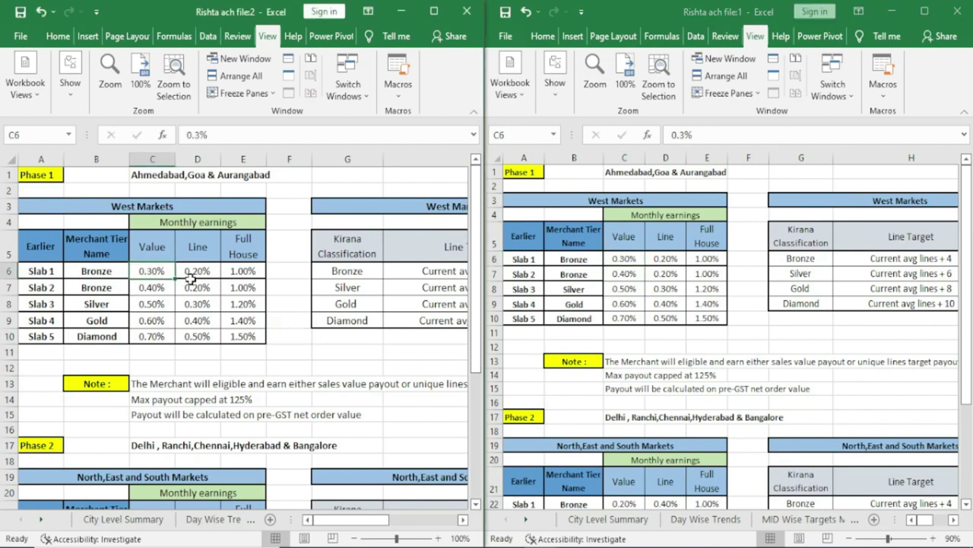
click(667, 287)
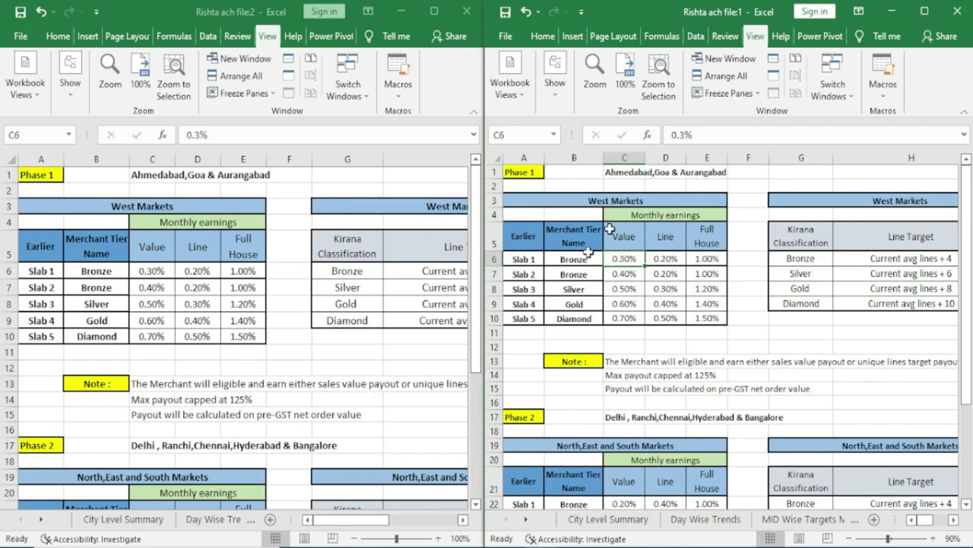
click(925, 11)
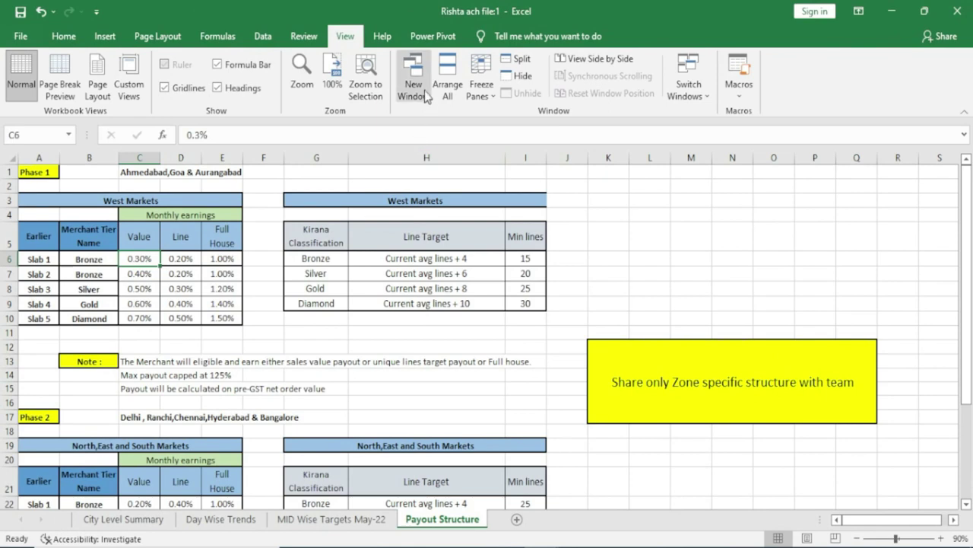
Freeze panes at cell H11 so rows 1–10 and columns A–G stay fixed
click(486, 99)
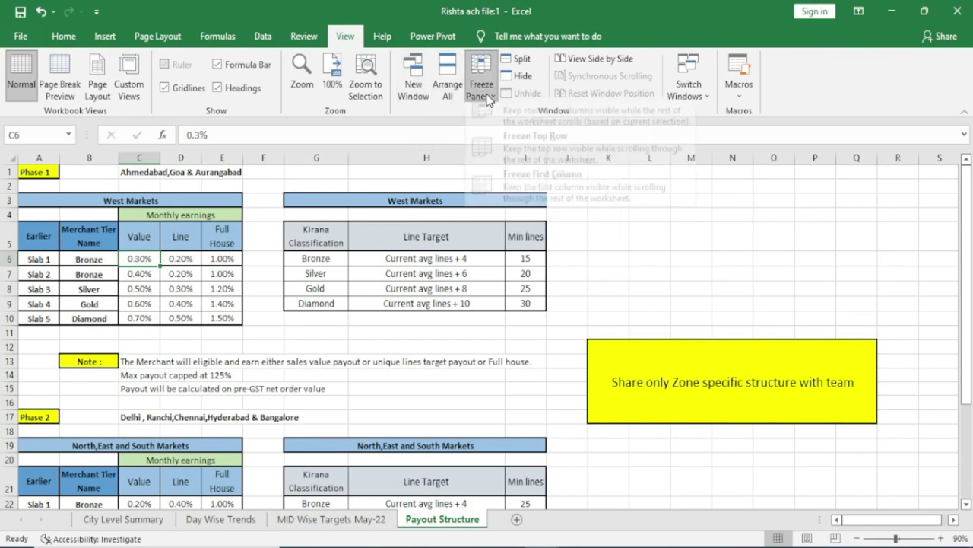
click(251, 236)
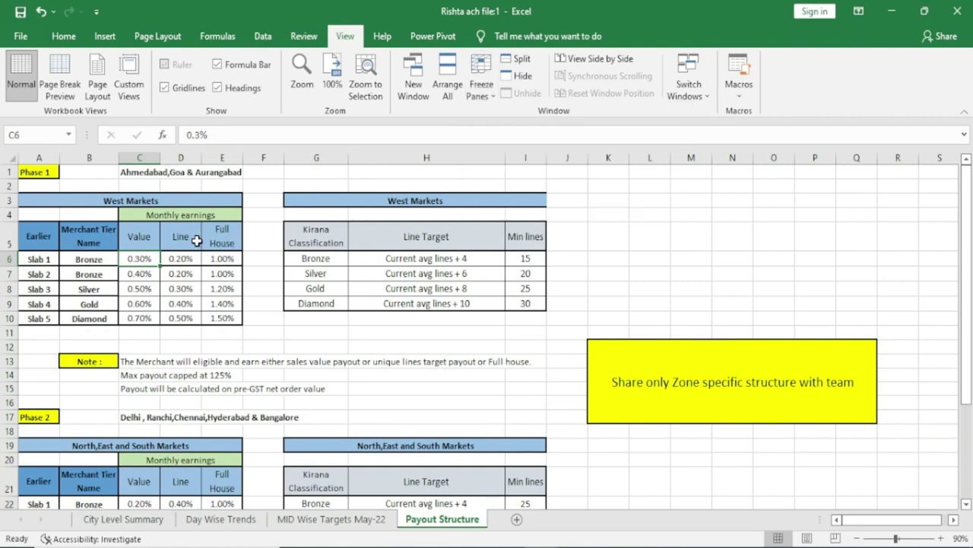
click(486, 95)
click(301, 366)
click(338, 335)
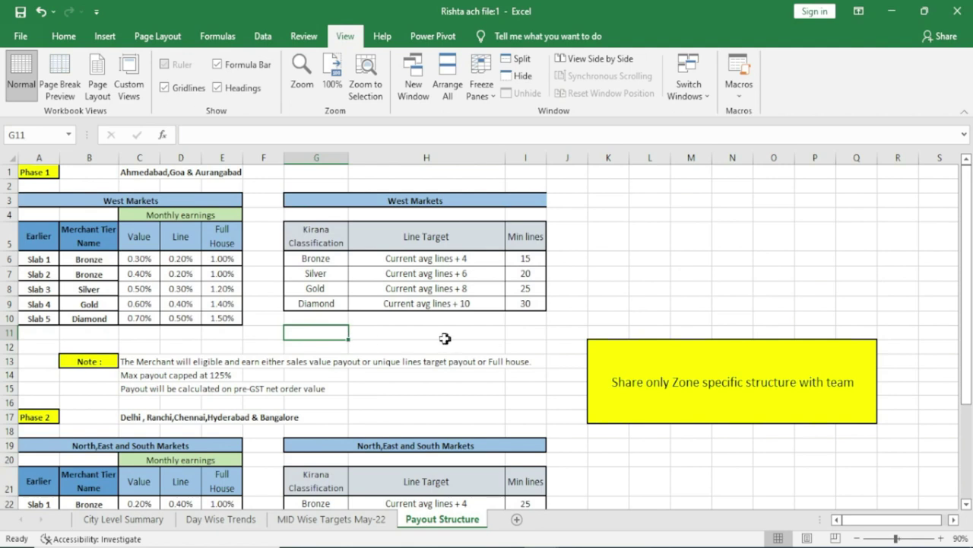
click(387, 336)
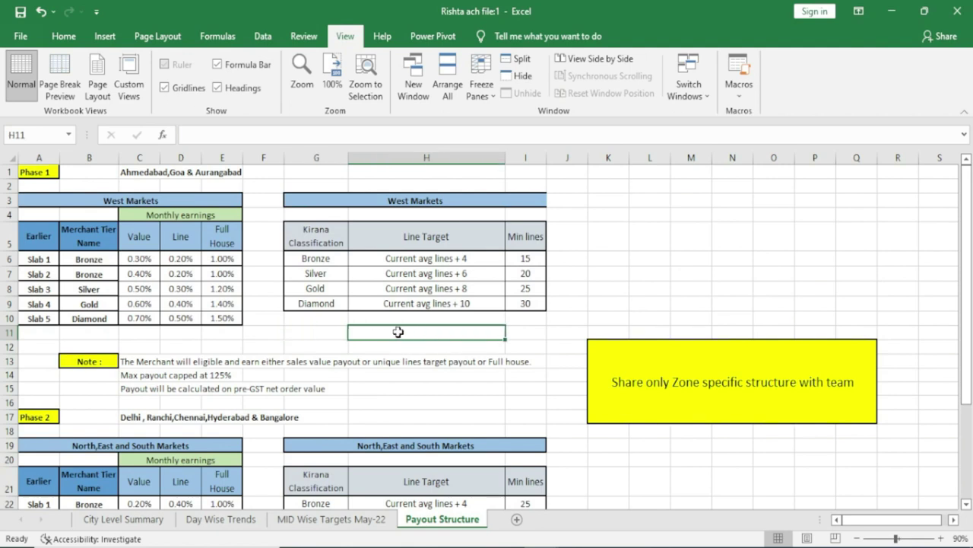
click(482, 85)
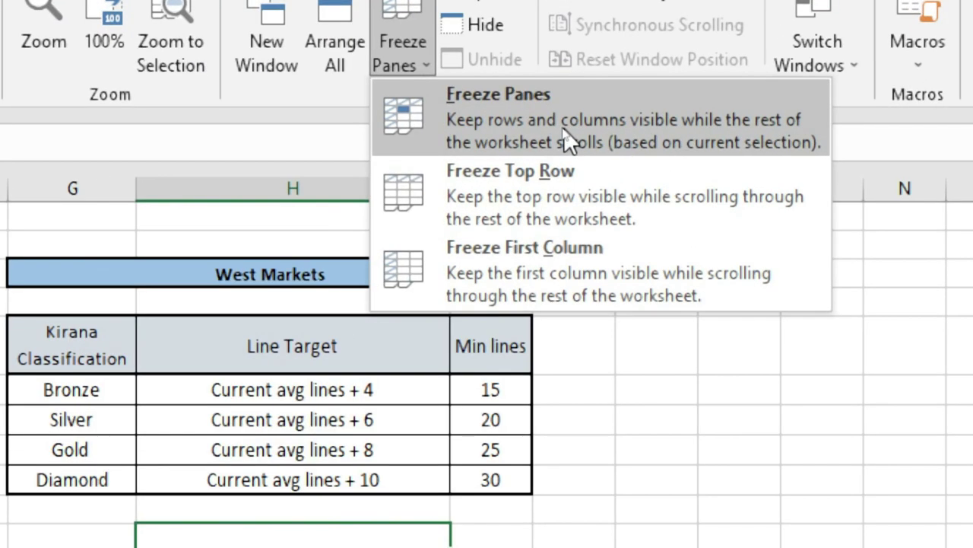
click(564, 128)
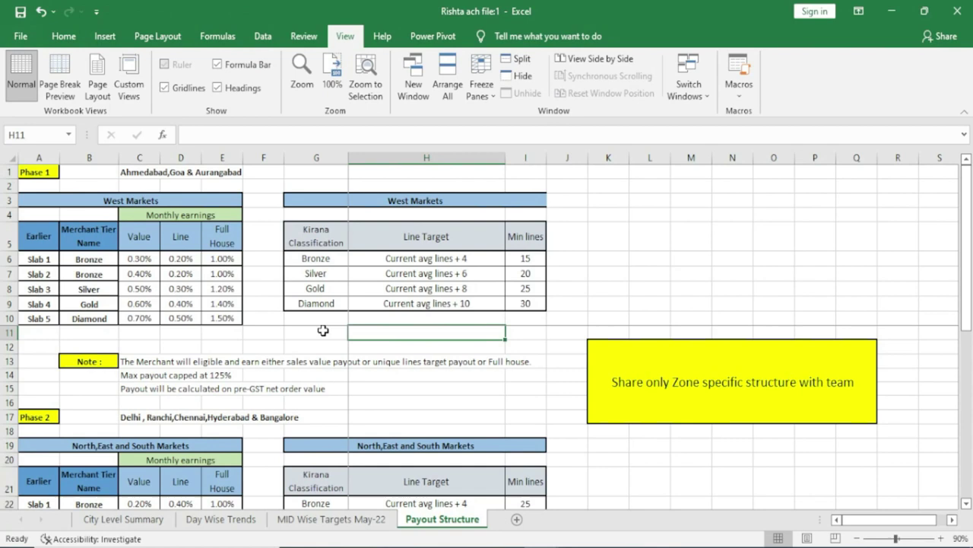
Scroll the sheet to test the frozen panes, selecting H7 and E30 along the way
scroll(373, 364, down, 5)
scroll(373, 363, up, 5)
scroll(373, 364, down, 5)
scroll(373, 364, up, 5)
scroll(373, 364, down, 5)
scroll(373, 363, down, 2)
scroll(374, 363, up, 5)
scroll(373, 364, up, 2)
click(396, 276)
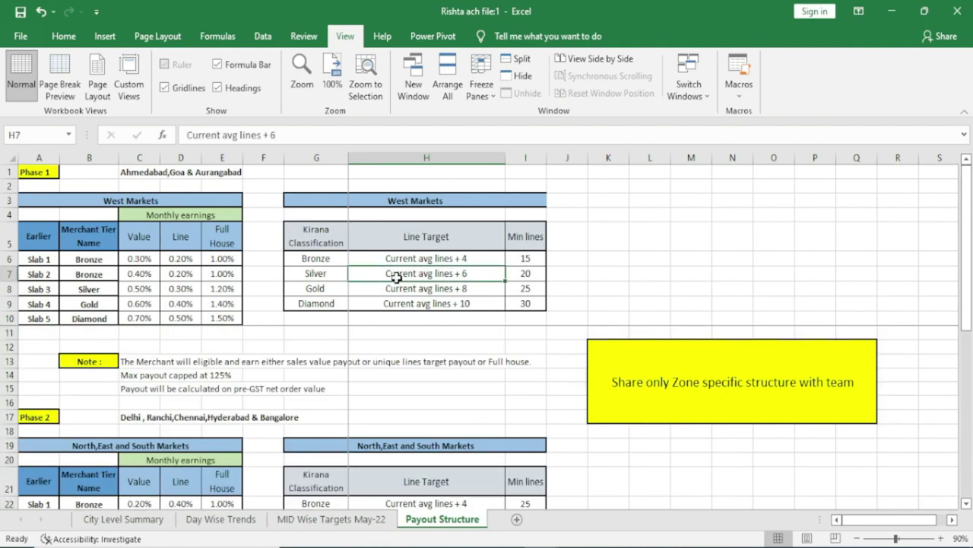
scroll(398, 249, down, 2)
scroll(391, 252, up, 2)
scroll(410, 371, down, 4)
scroll(410, 371, down, 1)
scroll(410, 371, down, 1)
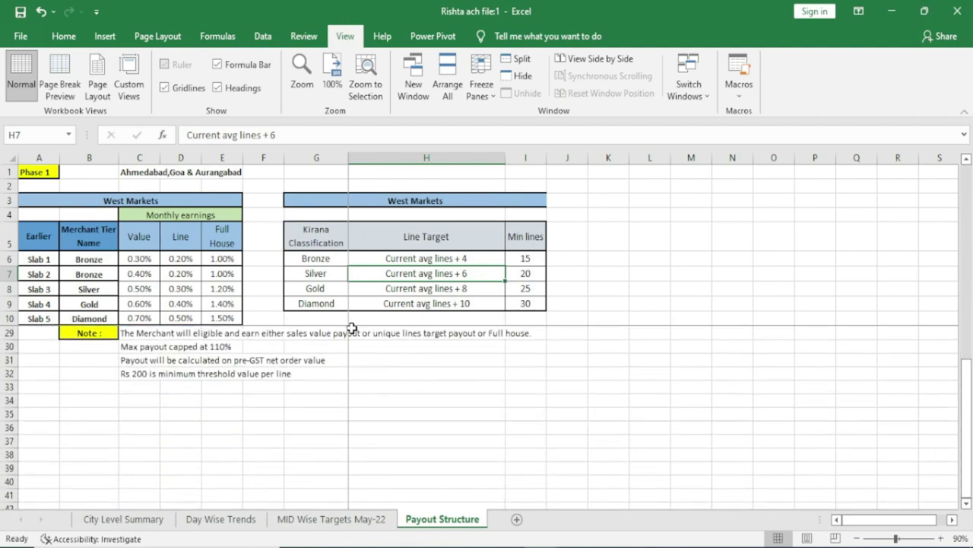
click(234, 351)
scroll(388, 412, down, 5)
scroll(397, 411, down, 5)
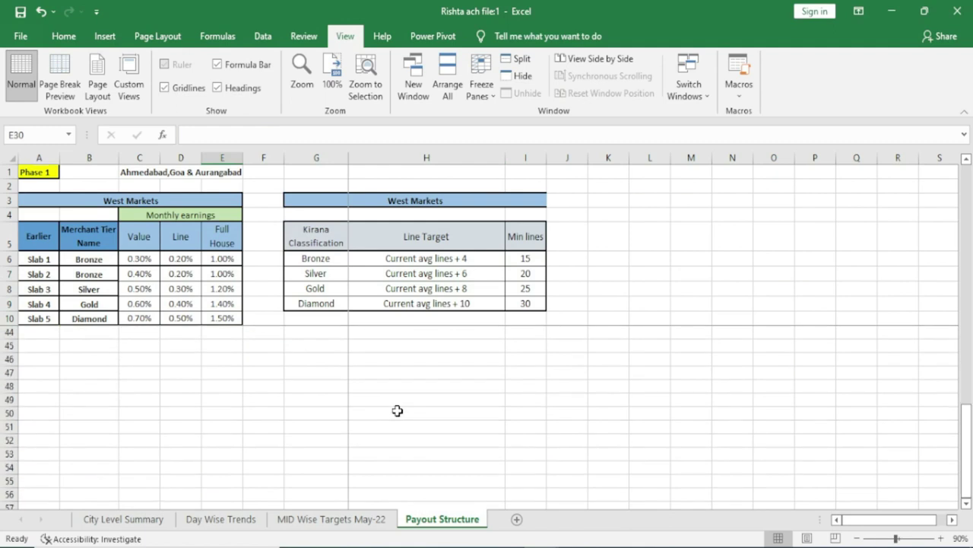
scroll(397, 411, up, 15)
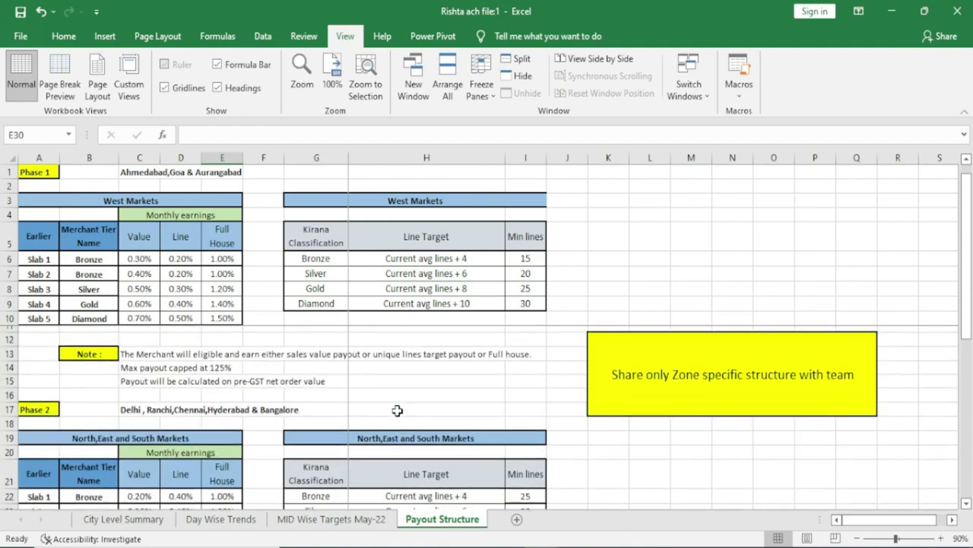
scroll(397, 411, up, 1)
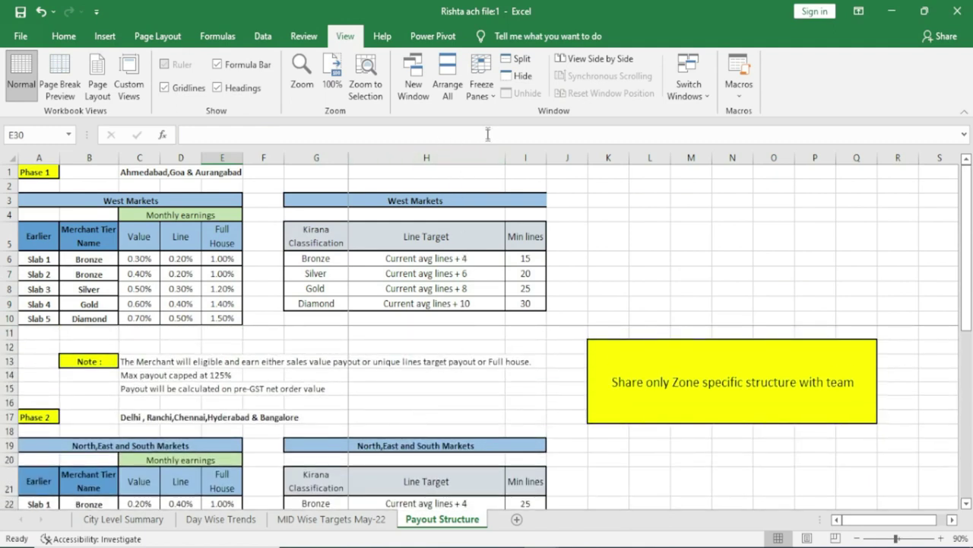
Unfreeze the panes and switch to the Rishta ach file:2 window with Ctrl+F6
click(480, 92)
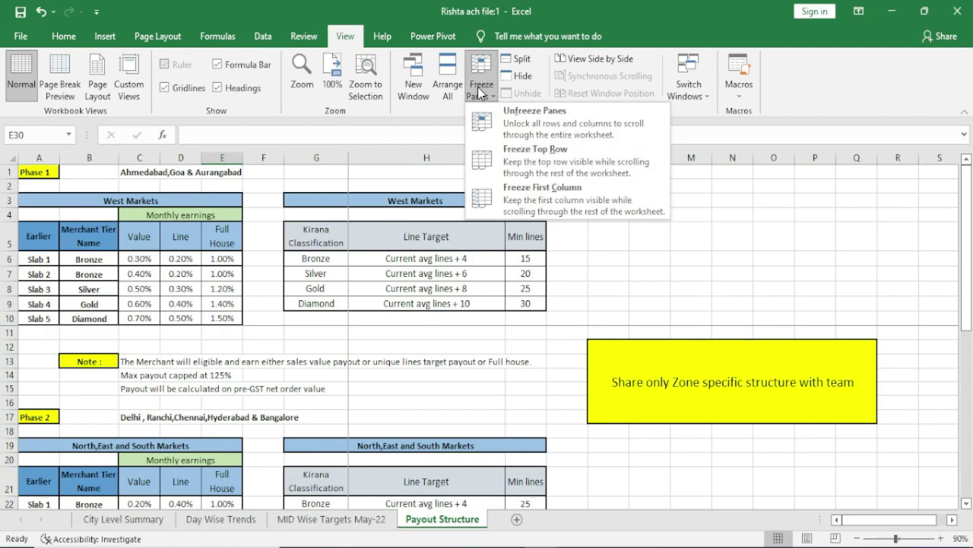
click(542, 123)
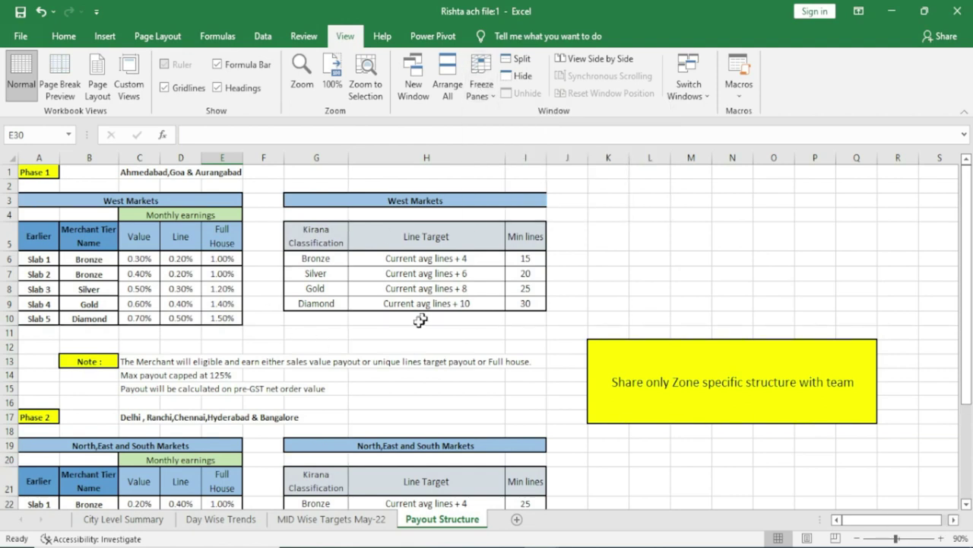
key(ctrl+F6)
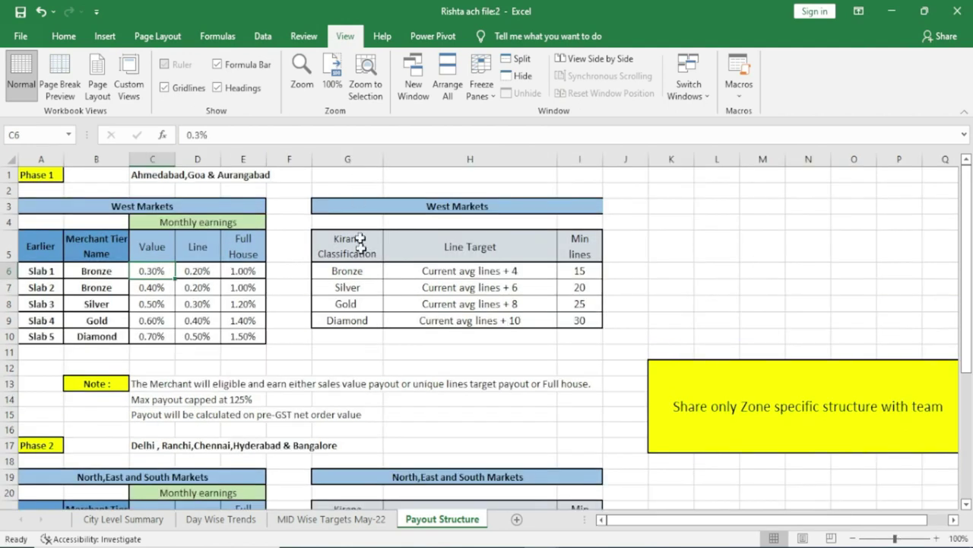
click(477, 94)
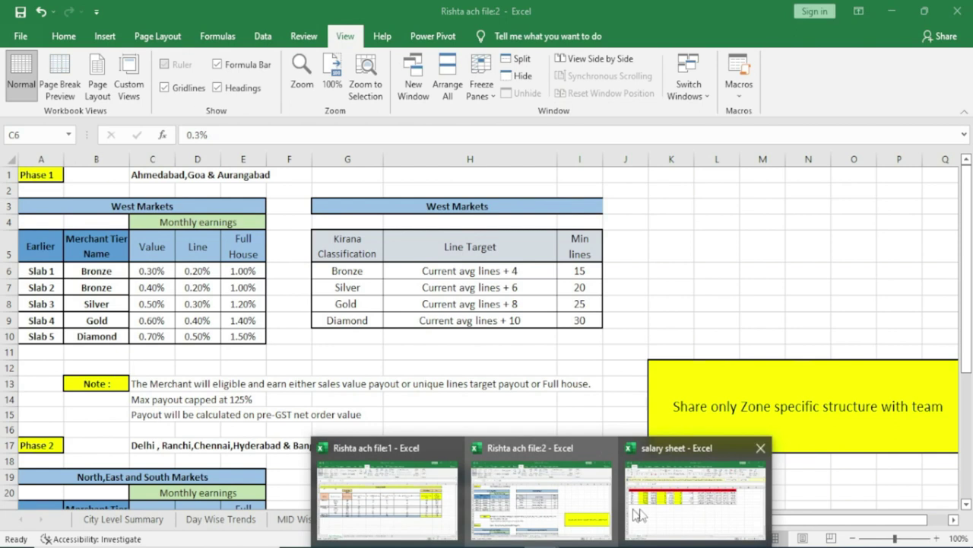
Bring the salary sheet workbook forward and dismiss the Get Genuine Office warning bar
click(597, 485)
click(312, 417)
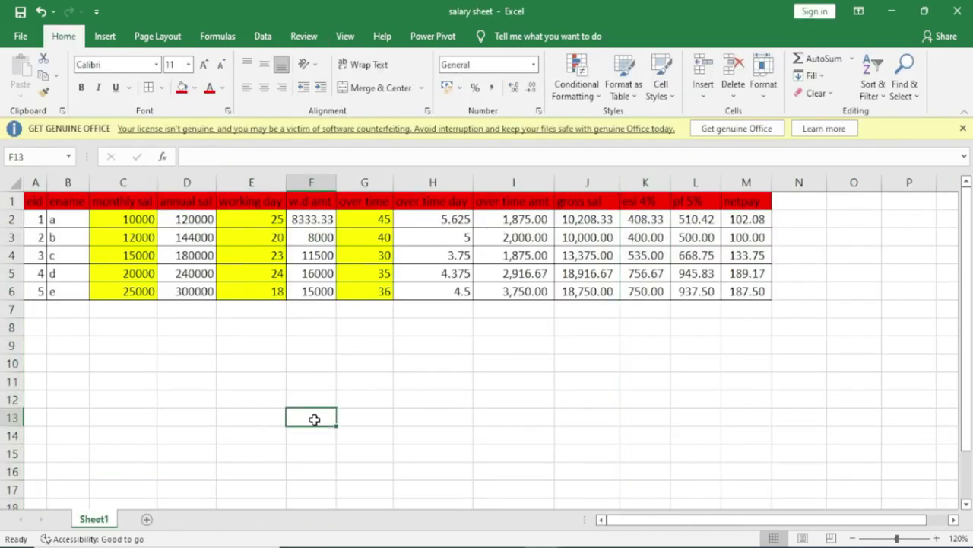
click(963, 128)
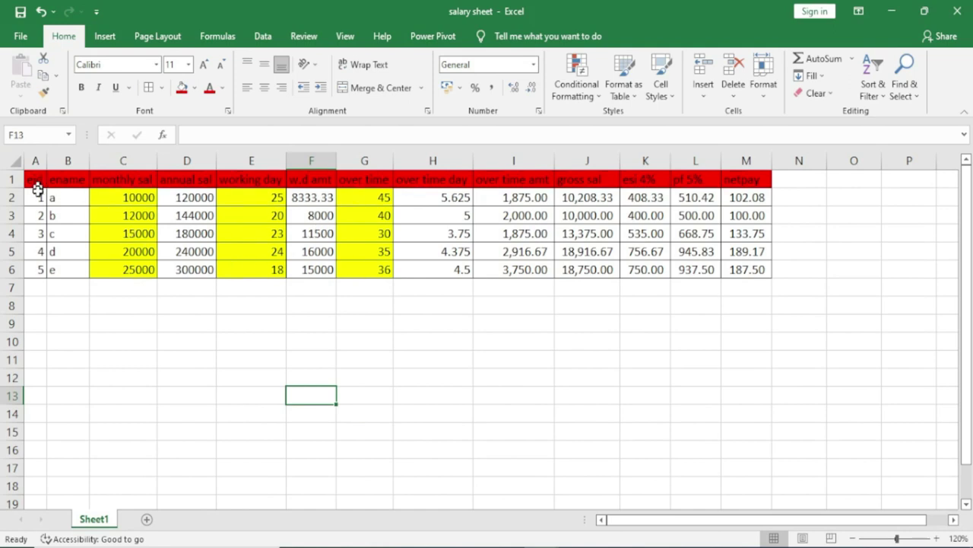
Select header cells A1:M1 and freeze panes so the header row stays fixed
drag(38, 180, 771, 182)
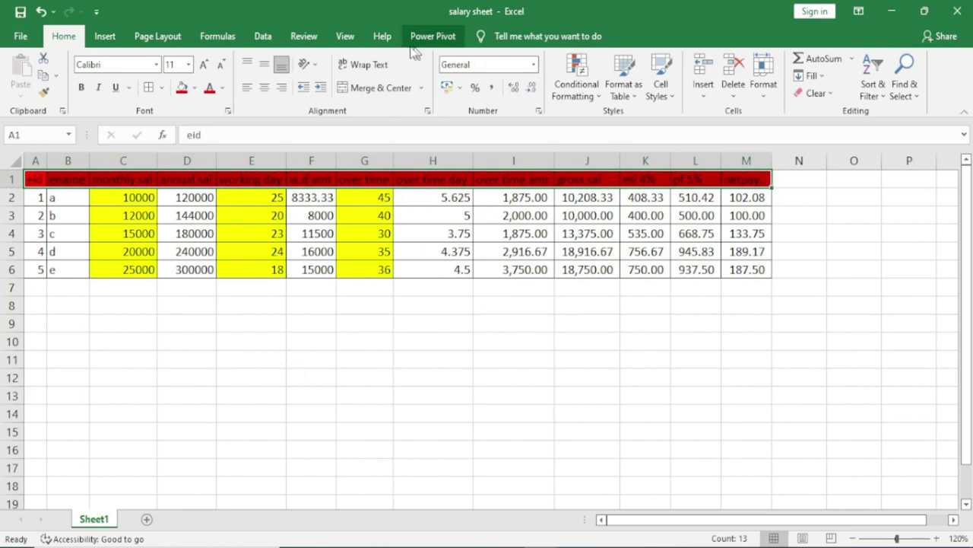
click(345, 36)
click(485, 95)
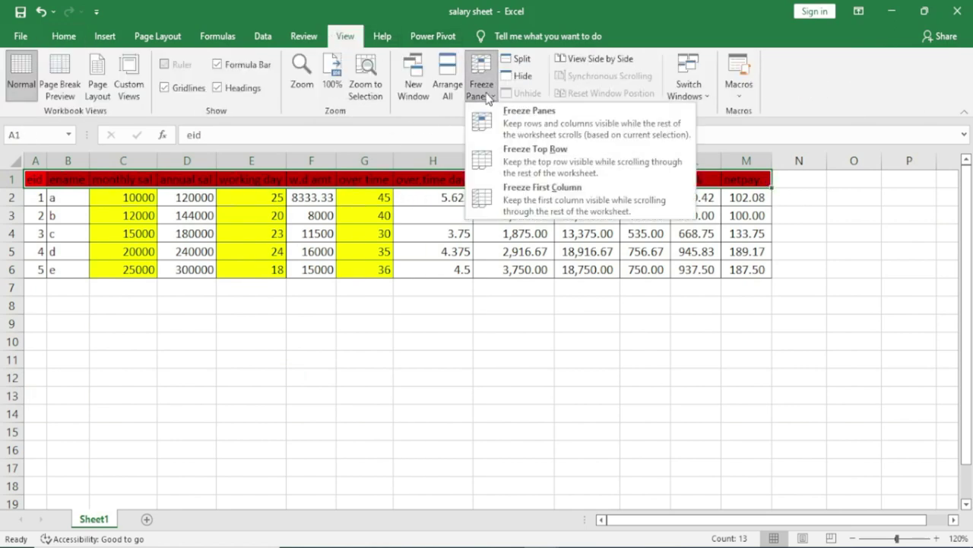
click(554, 163)
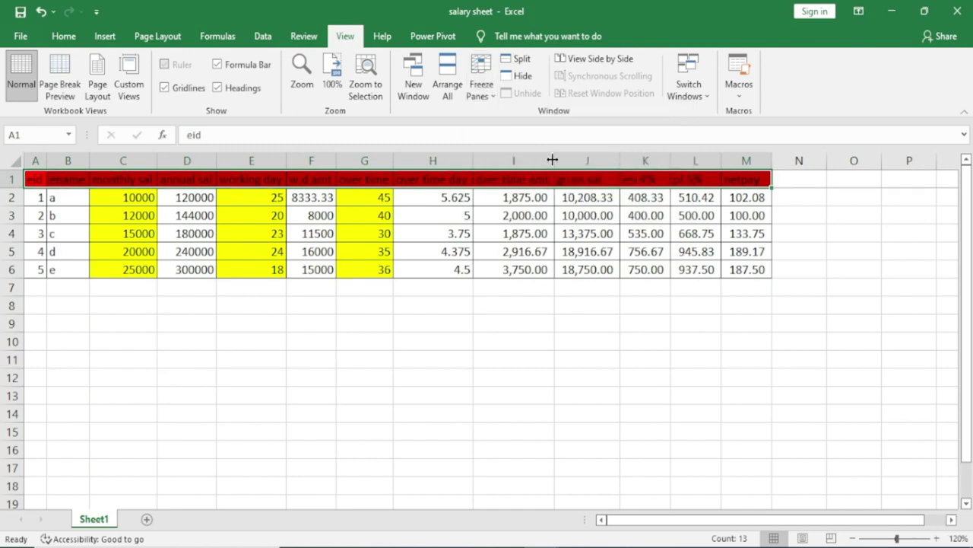
click(451, 384)
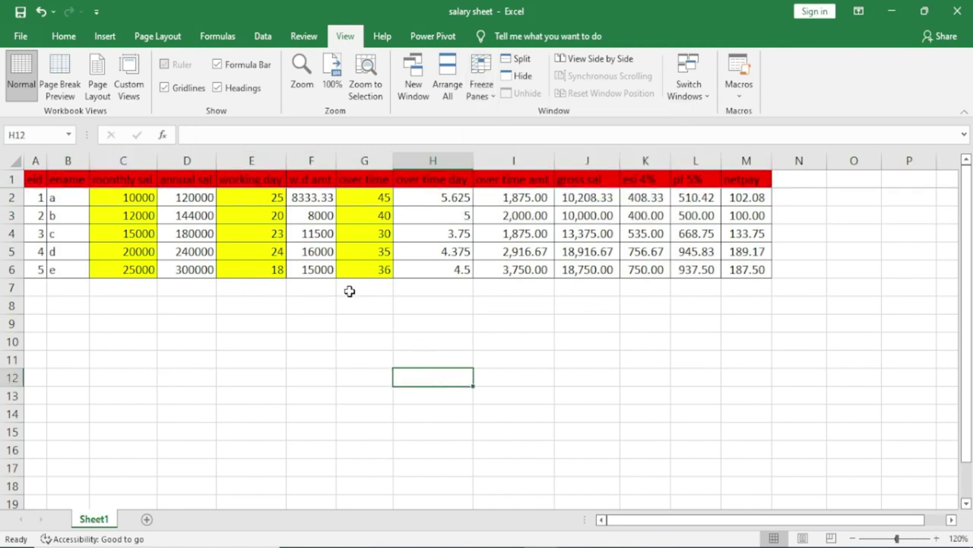
scroll(349, 291, down, 2)
scroll(349, 290, up, 2)
Select row 1 and move among cells D7–M13 to check the frozen header
click(11, 180)
click(163, 343)
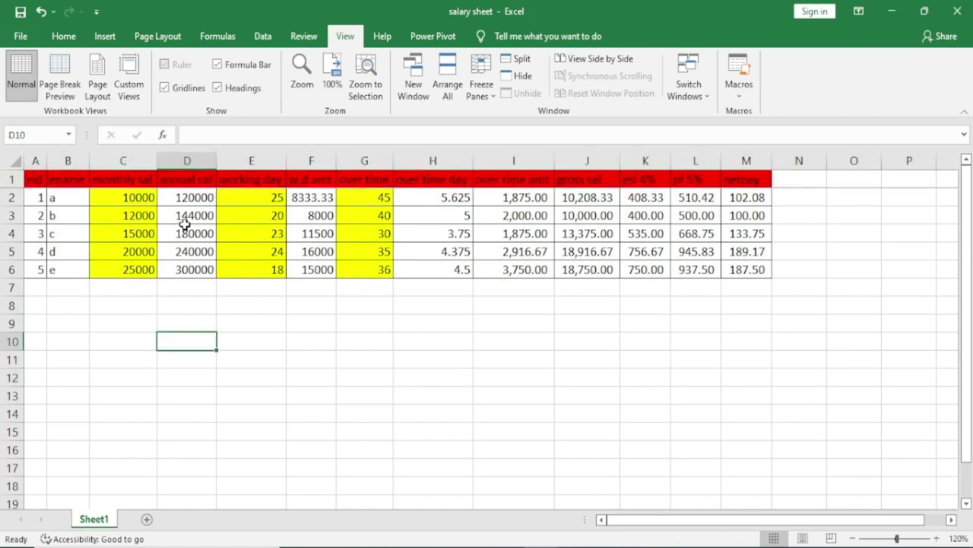
click(196, 293)
scroll(195, 315, down, 3)
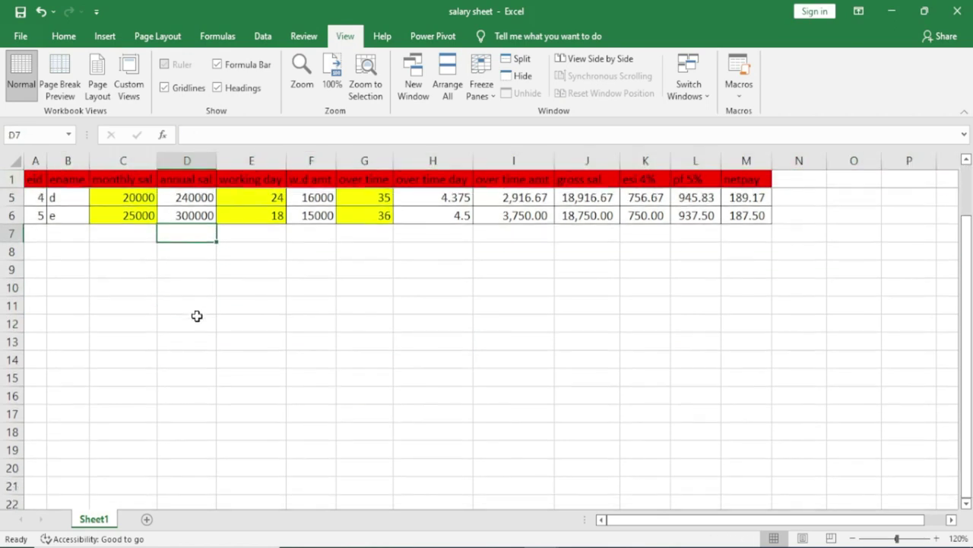
click(11, 179)
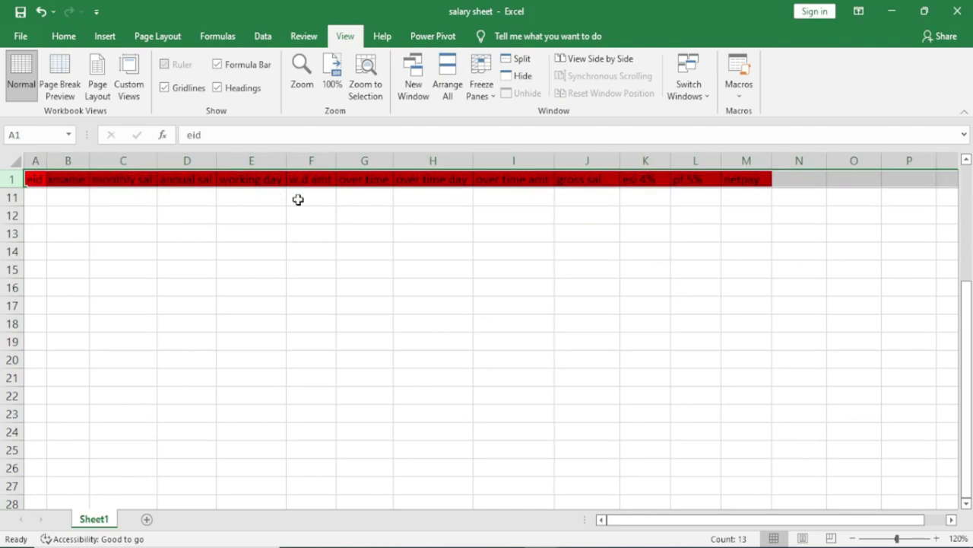
click(171, 235)
click(440, 231)
click(656, 234)
click(731, 235)
click(191, 239)
scroll(177, 237, up, 3)
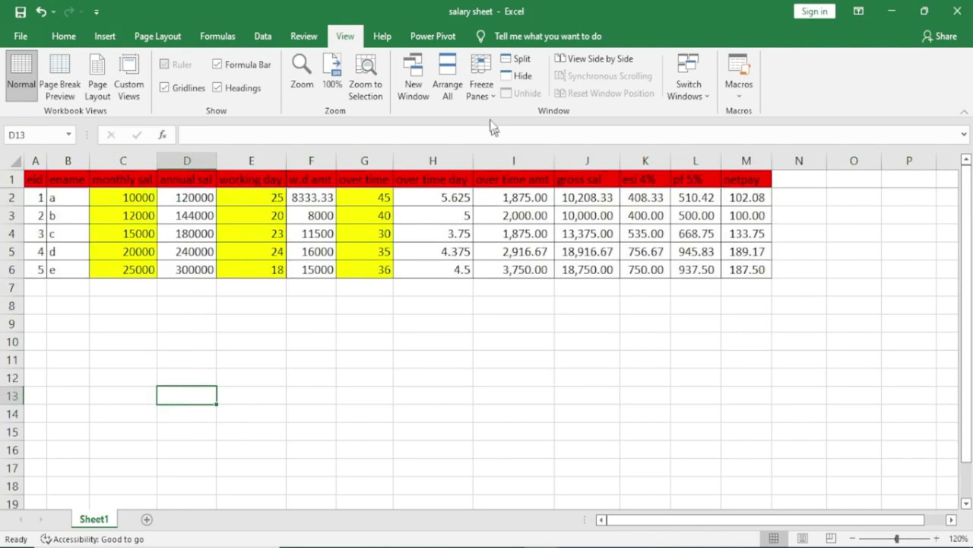
Unfreeze the header row, then select the eid column A and freeze the first column
click(481, 92)
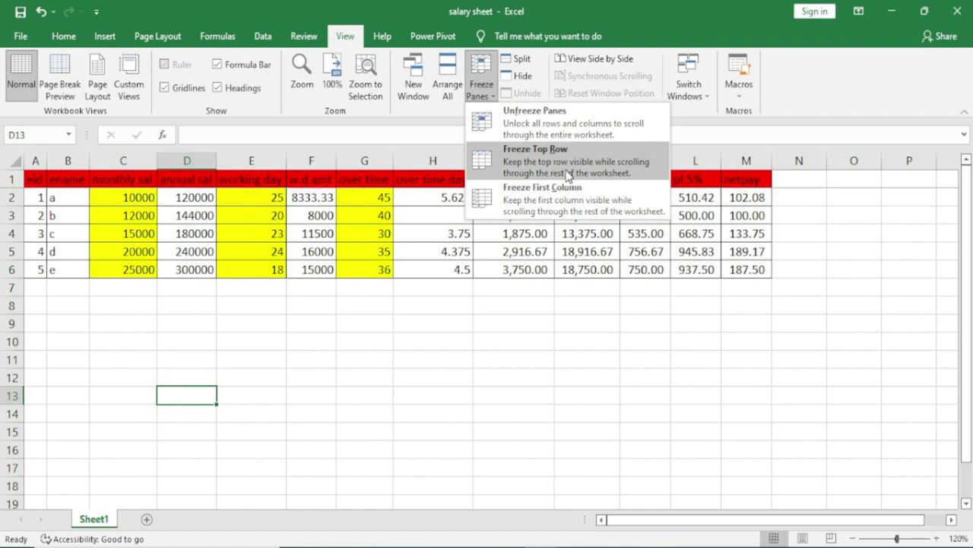
click(540, 122)
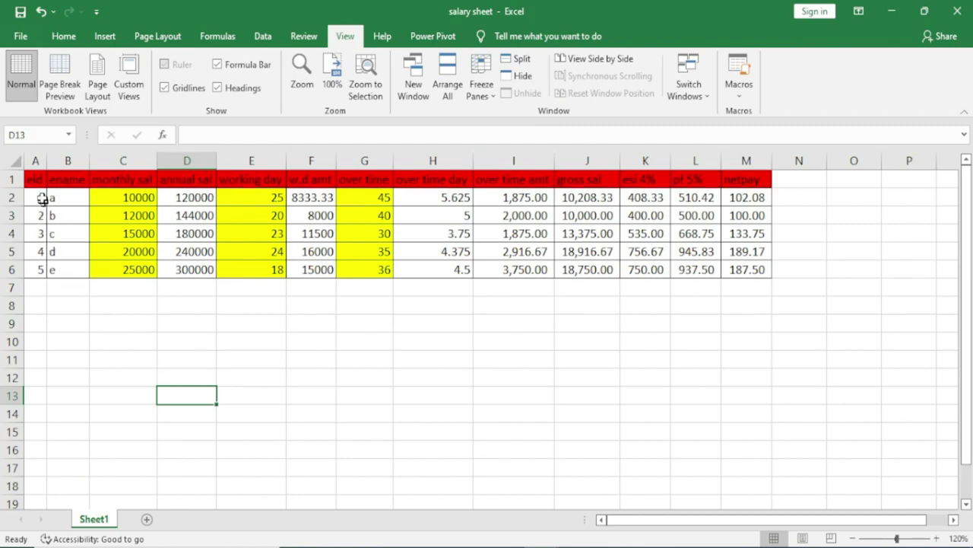
click(35, 161)
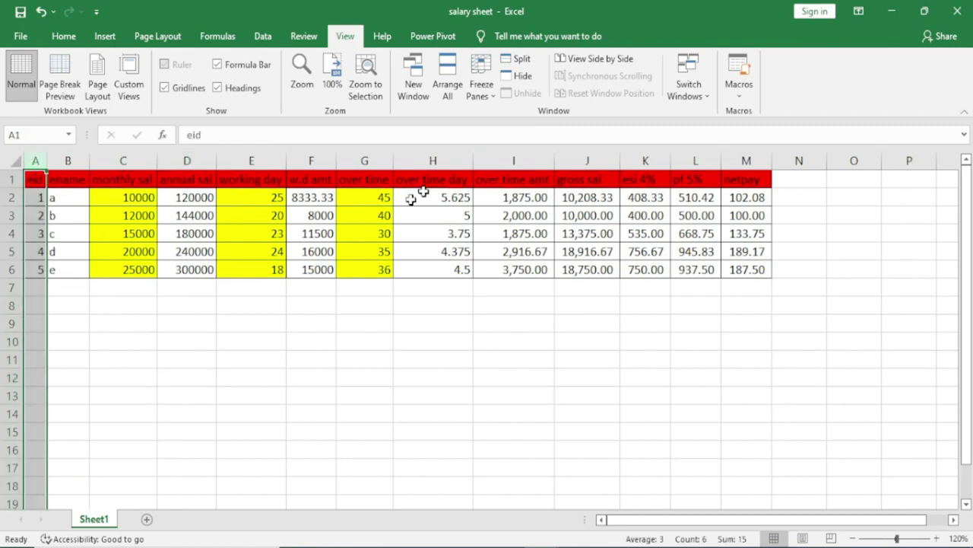
click(489, 97)
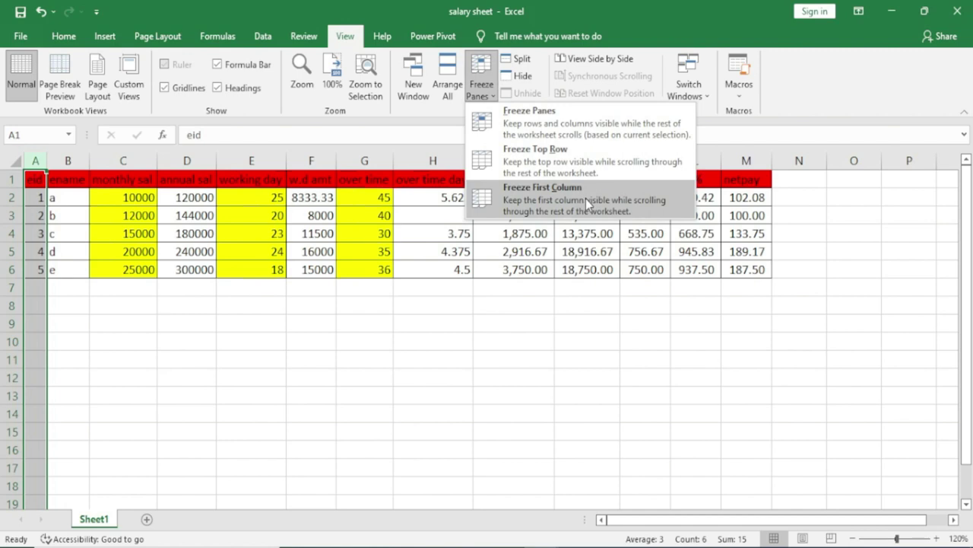
click(546, 198)
Move right along row 9 to test the frozen eid column, then unfreeze panes
click(270, 392)
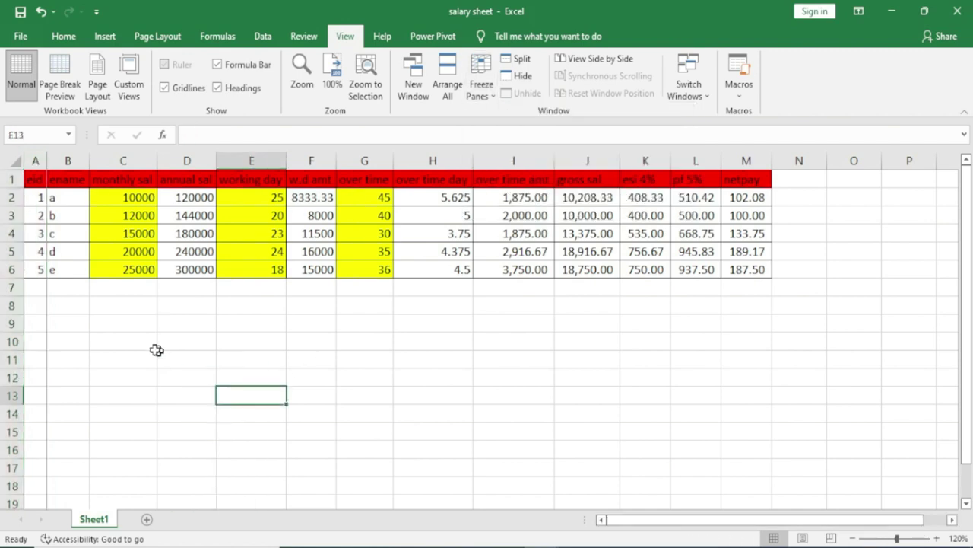
click(101, 327)
key(Right)
key(Right)
key(Right)
key(Right)
key(Right)
key(Right)
key(Right)
key(Right)
key(Right)
key(Right)
key(Right)
key(Right)
key(Right)
key(Right)
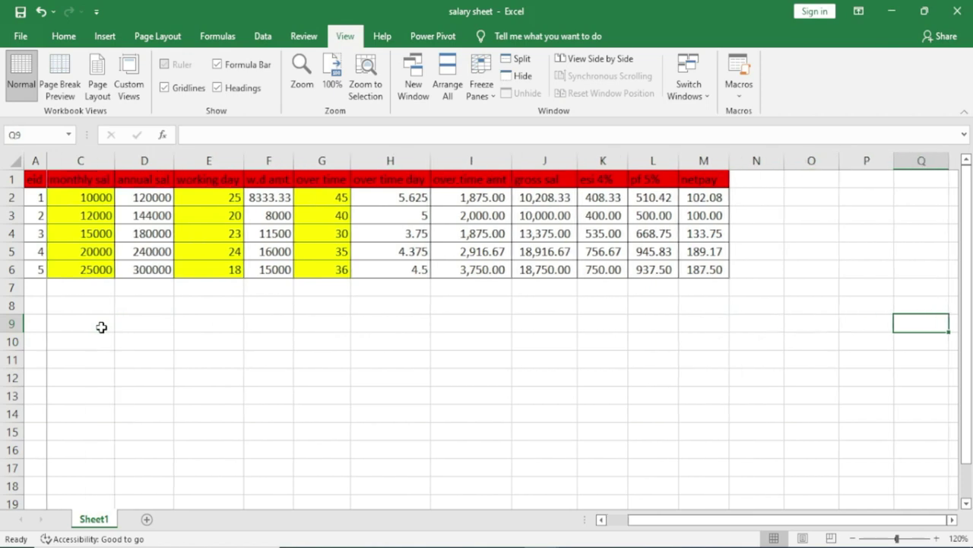
key(Right)
key(Right)
key(Right)
key(Right)
key(Right)
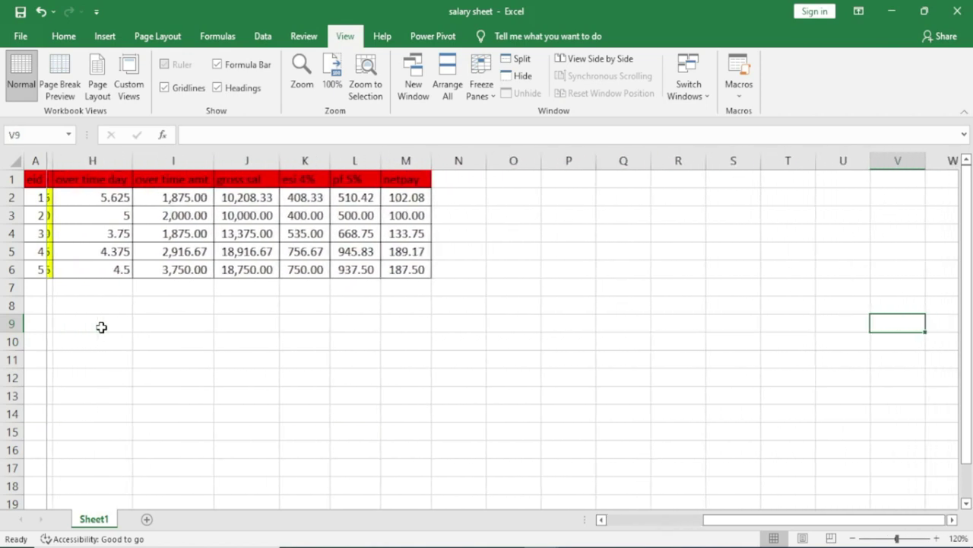
key(Right)
key(Right)
key(Right)
key(Right)
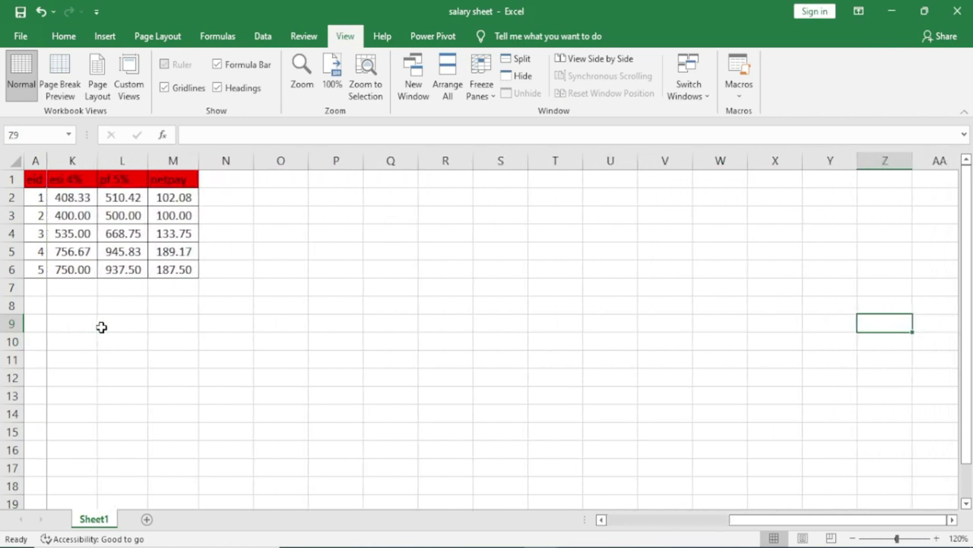
key(Right)
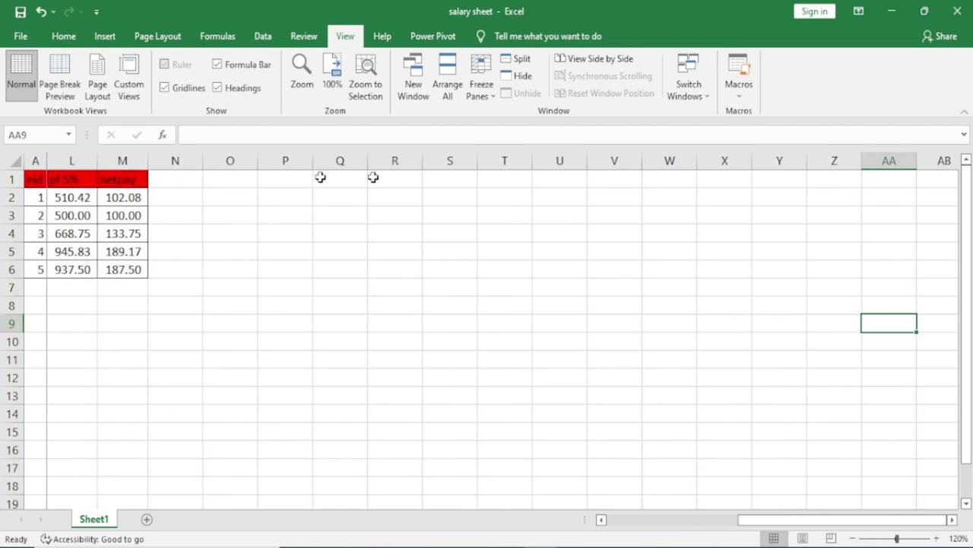
click(482, 87)
click(529, 141)
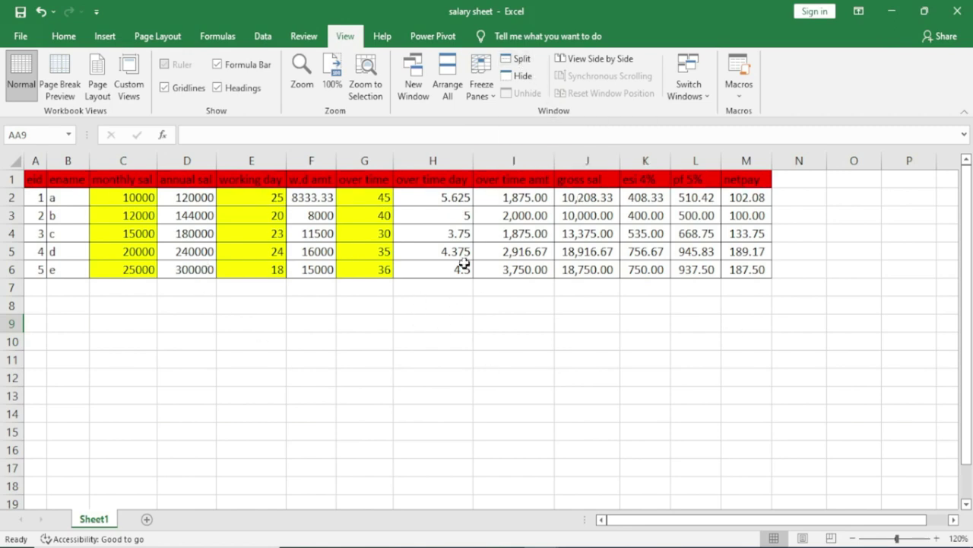
click(141, 324)
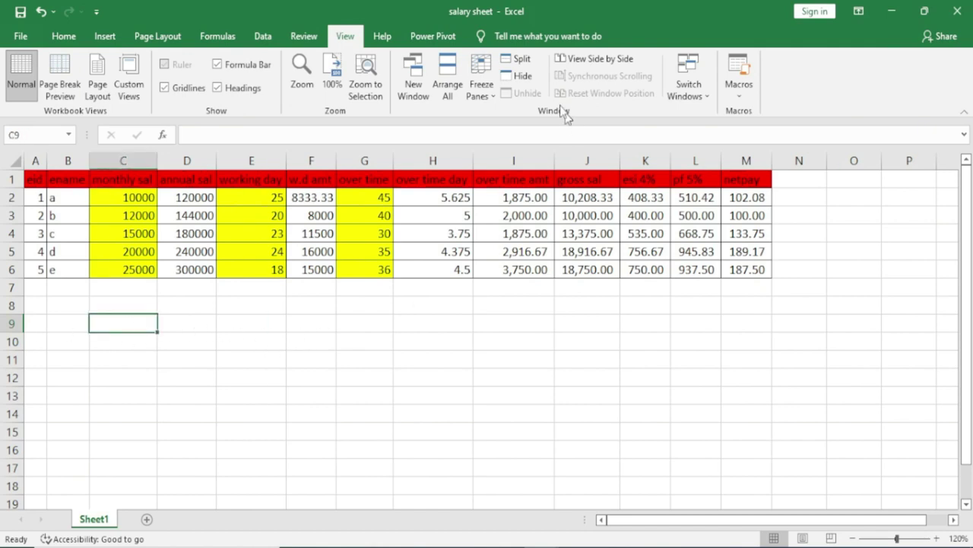
click(521, 59)
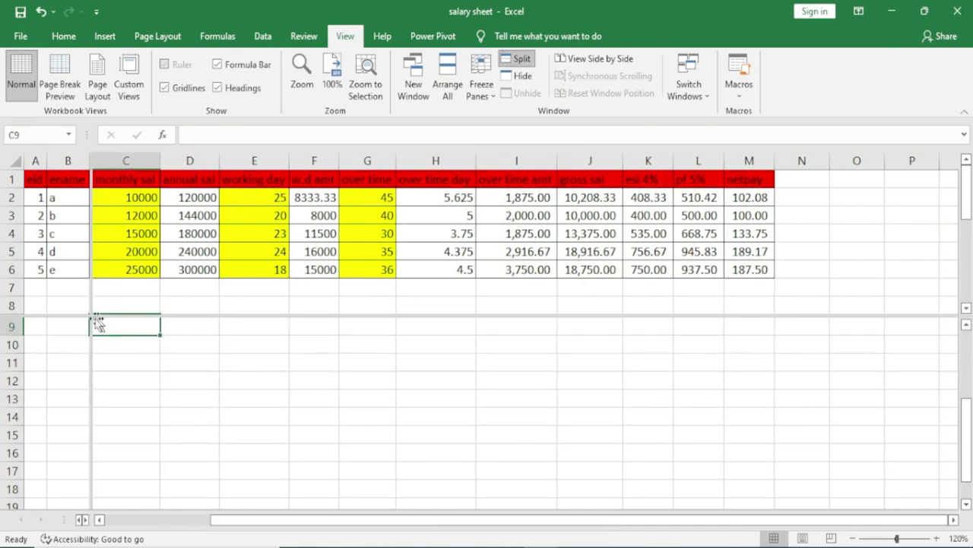
drag(97, 323, 474, 342)
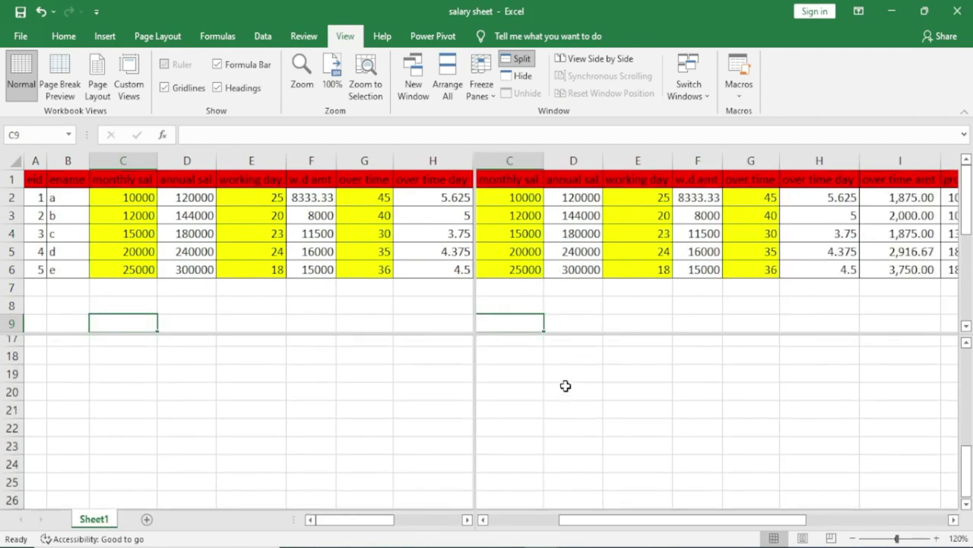
scroll(566, 385, up, 1)
scroll(566, 385, up, 2)
scroll(566, 385, down, 2)
scroll(566, 385, down, 1)
scroll(565, 384, up, 3)
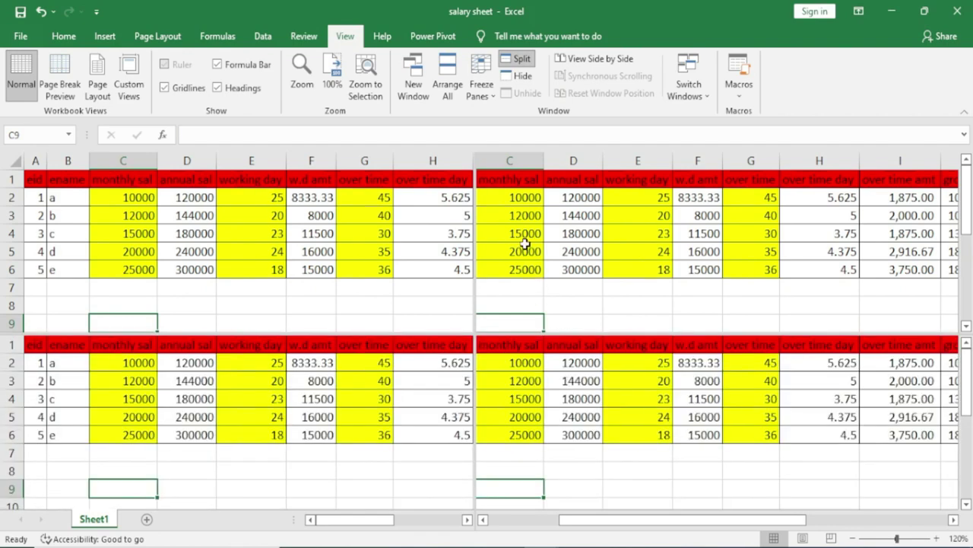
click(521, 417)
click(522, 382)
scroll(505, 396, down, 3)
scroll(506, 396, up, 3)
scroll(506, 395, down, 5)
scroll(506, 396, up, 5)
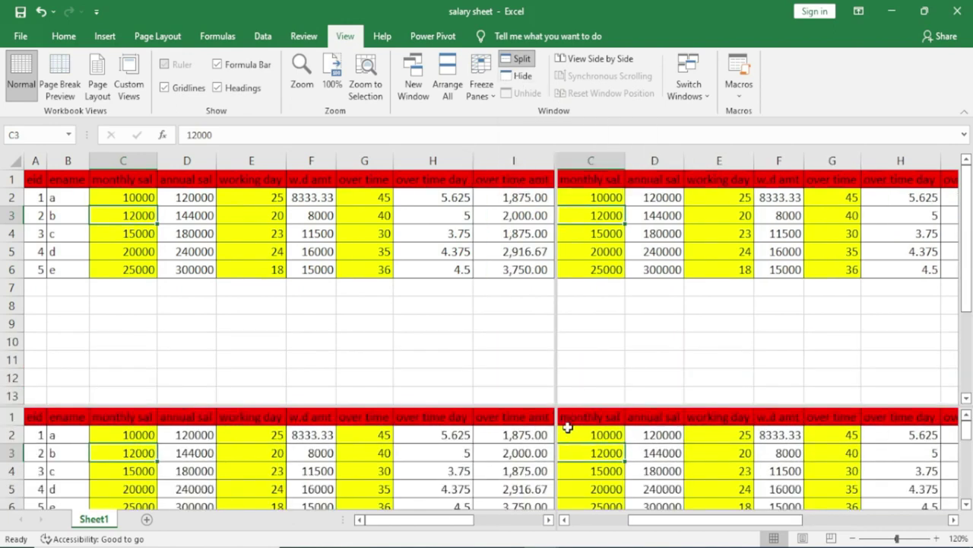
click(521, 61)
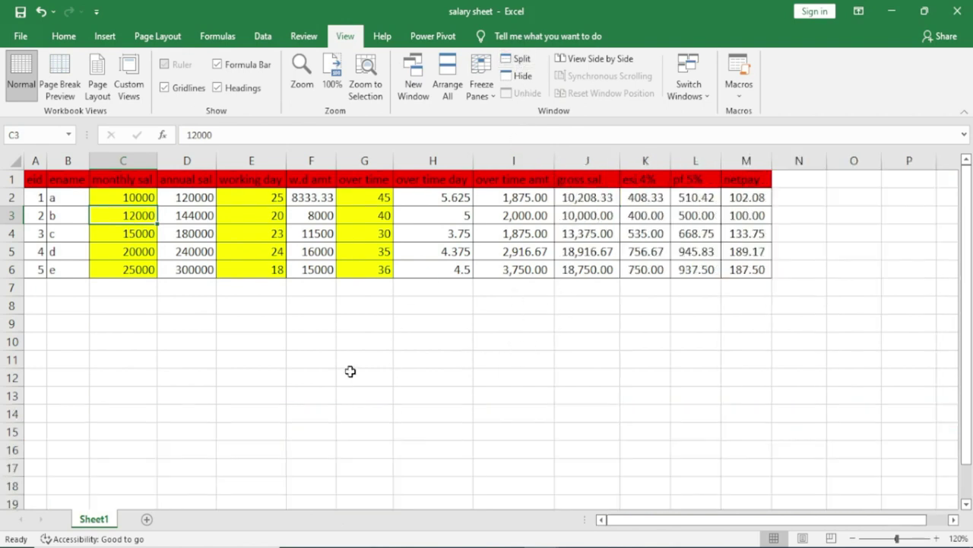
click(520, 76)
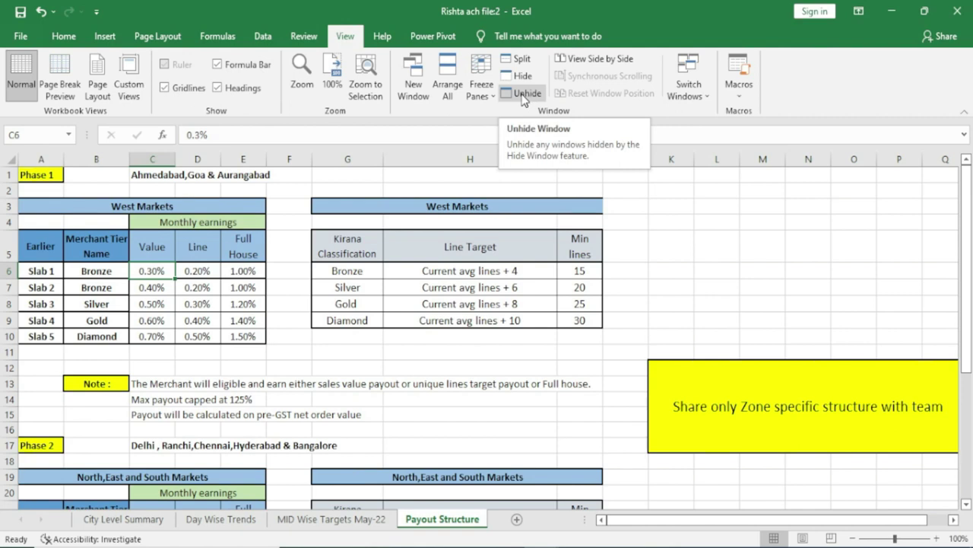
click(523, 94)
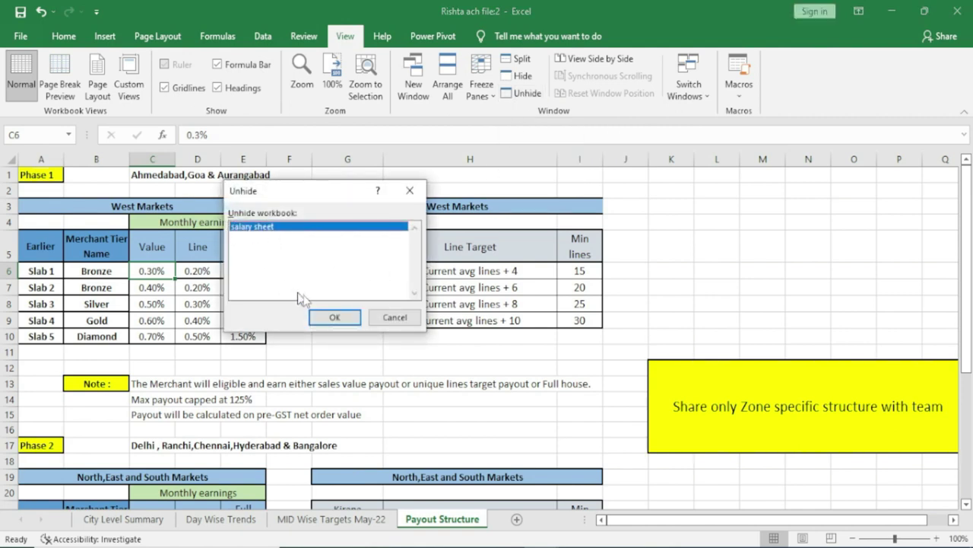
click(337, 319)
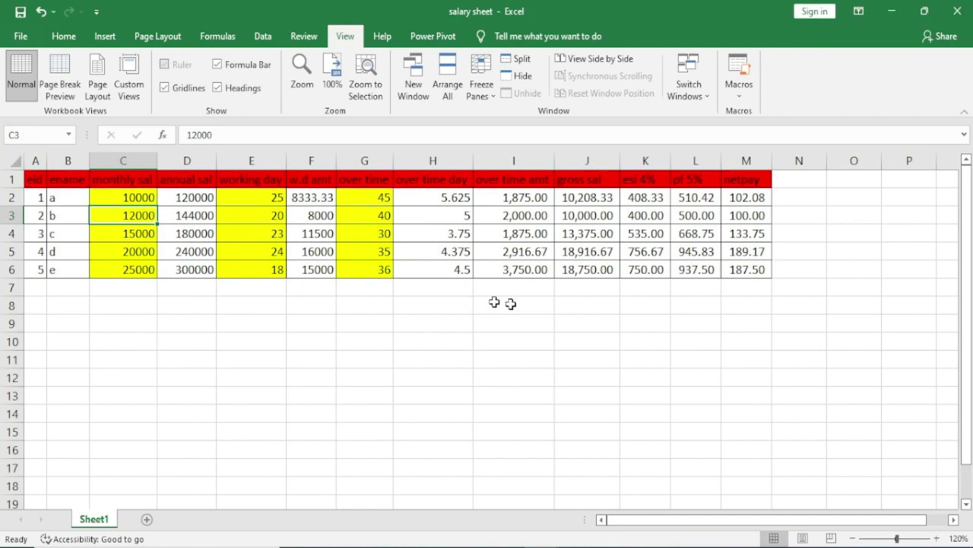
Compare the salary sheet with Rishta ach file:1 side by side and test synchronous scrolling
click(593, 63)
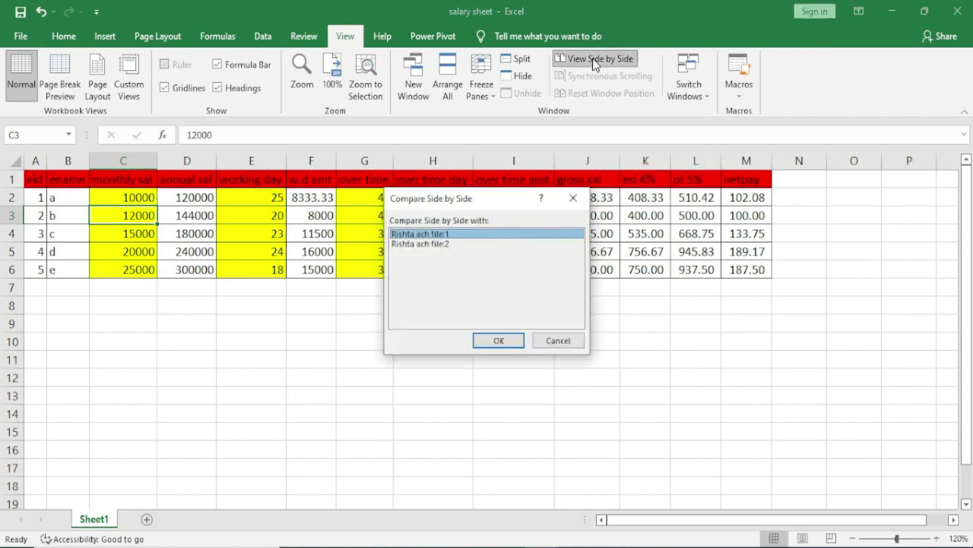
drag(426, 193, 558, 174)
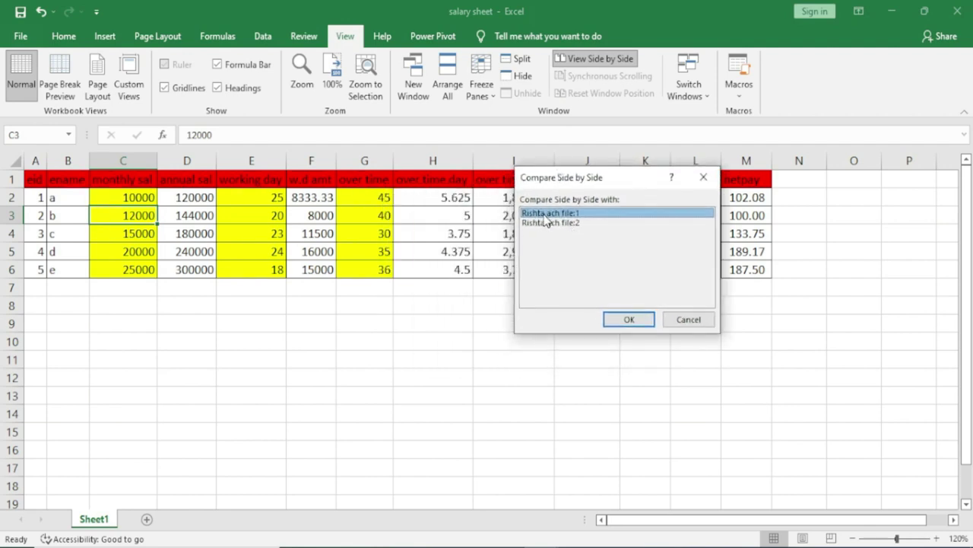
click(629, 320)
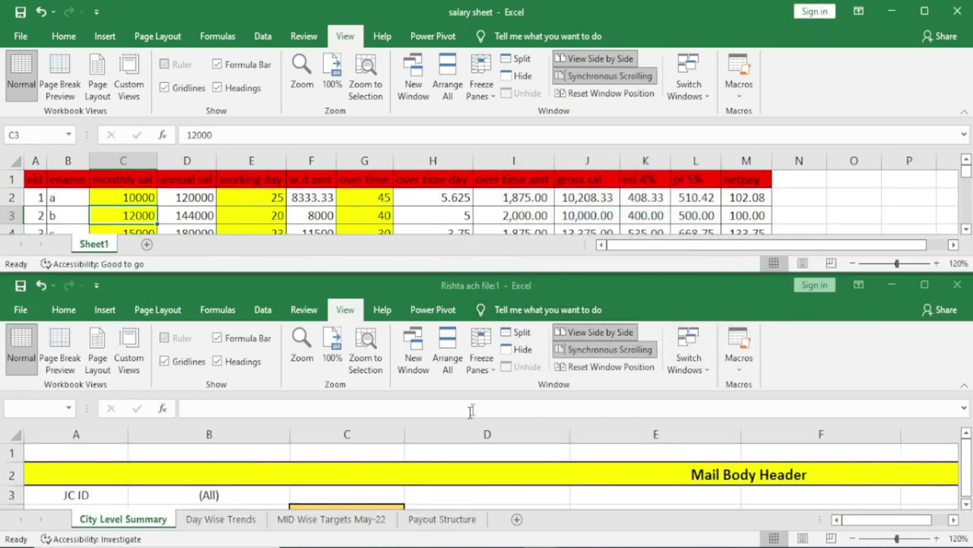
scroll(457, 425, down, 1)
scroll(435, 465, up, 1)
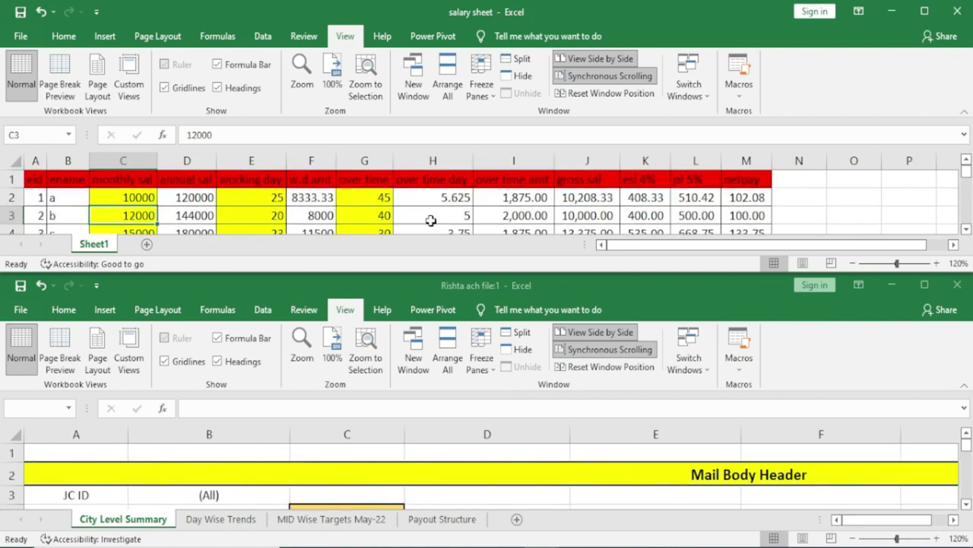
scroll(431, 220, down, 2)
scroll(431, 220, down, 2)
scroll(431, 219, up, 4)
scroll(430, 219, down, 3)
scroll(431, 219, up, 3)
scroll(431, 219, down, 3)
scroll(430, 219, up, 3)
scroll(431, 219, down, 2)
scroll(430, 219, down, 3)
scroll(431, 219, up, 5)
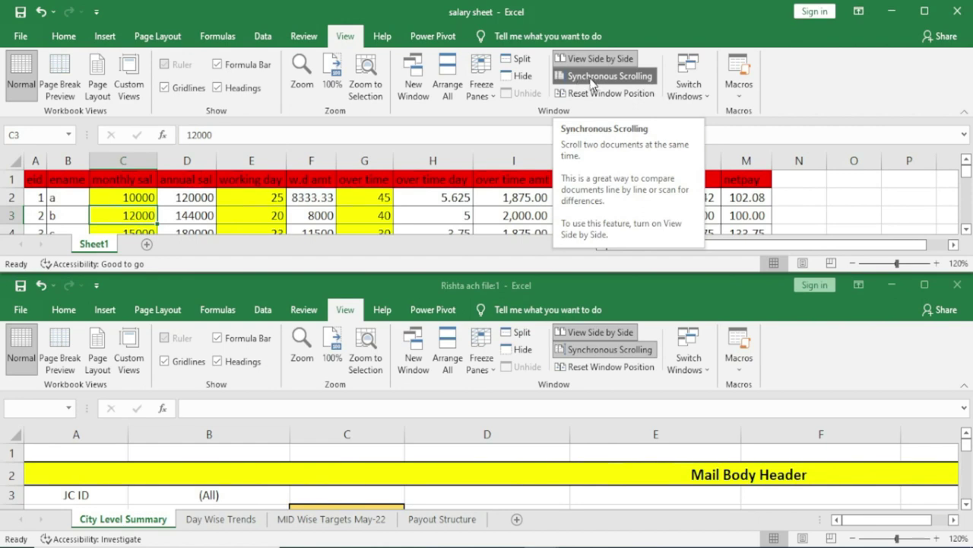
Turn off Synchronous Scrolling and scroll the salary sheet and Rishta ach file:1 windows separately
click(588, 80)
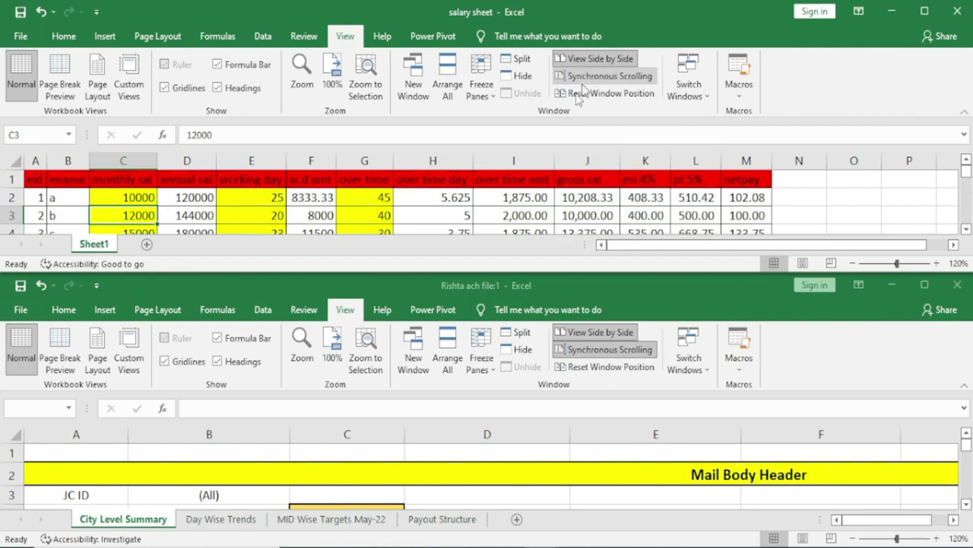
click(483, 201)
scroll(482, 205, down, 4)
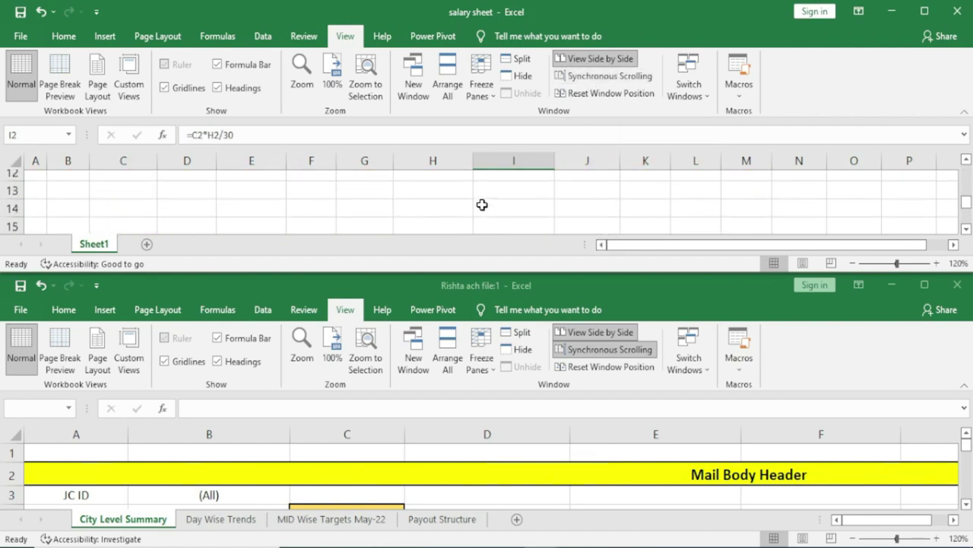
scroll(483, 204, up, 4)
click(545, 479)
scroll(545, 478, down, 4)
scroll(547, 479, down, 1)
scroll(547, 479, down, 5)
scroll(546, 479, up, 5)
scroll(547, 479, up, 4)
scroll(547, 479, up, 1)
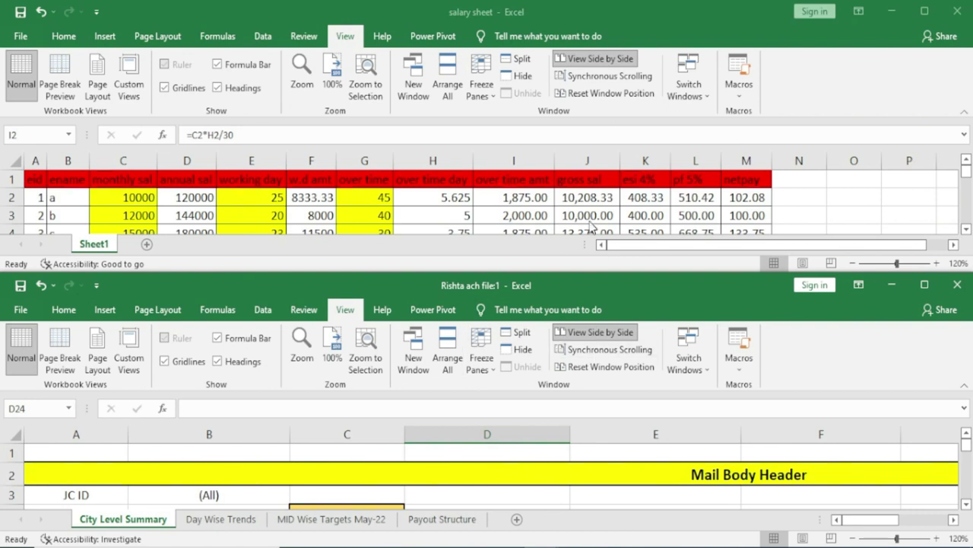
Enlarge the salary sheet window to rows 1–14, then reset both windows to equal heights
click(591, 78)
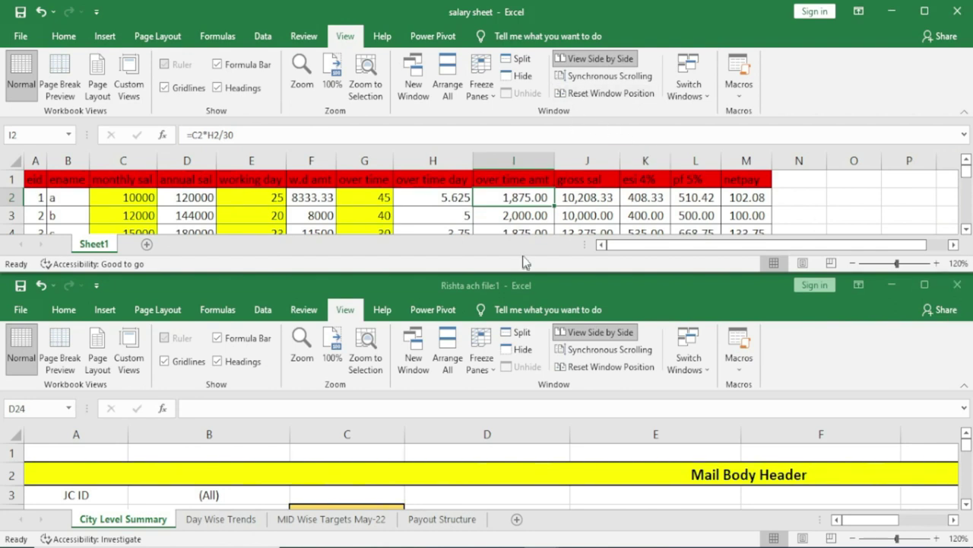
drag(516, 271, 511, 457)
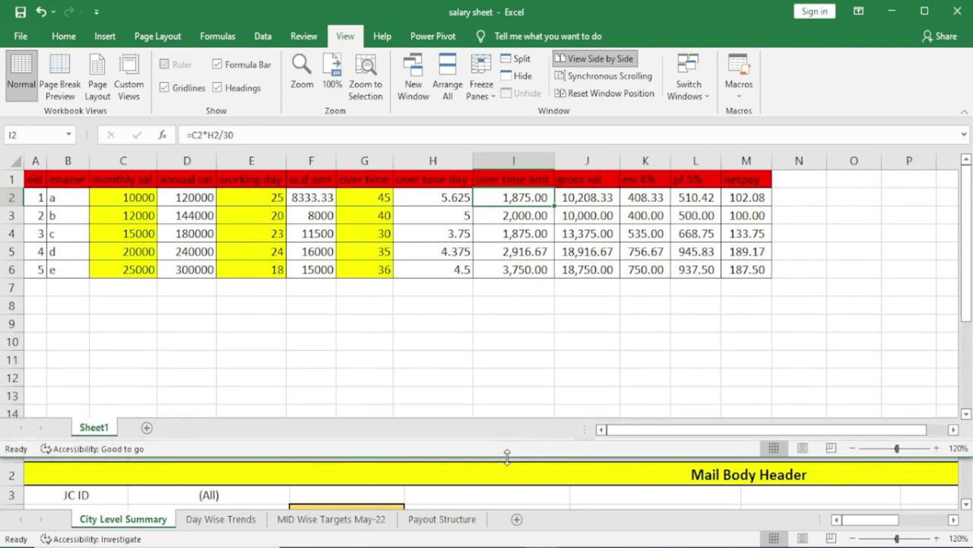
click(577, 103)
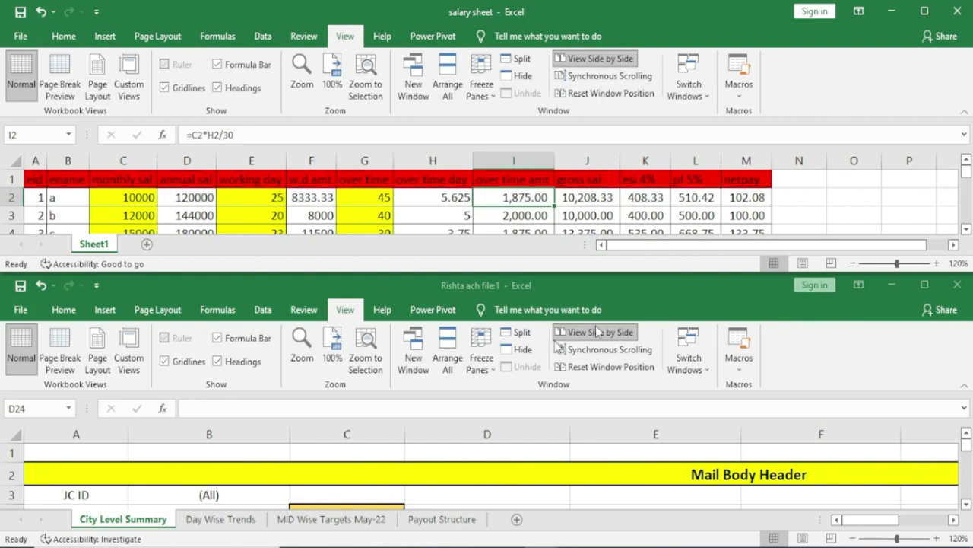
Switch to Rishta ach file:1 via Switch Windows, minimize it, then restore it from the list
click(696, 91)
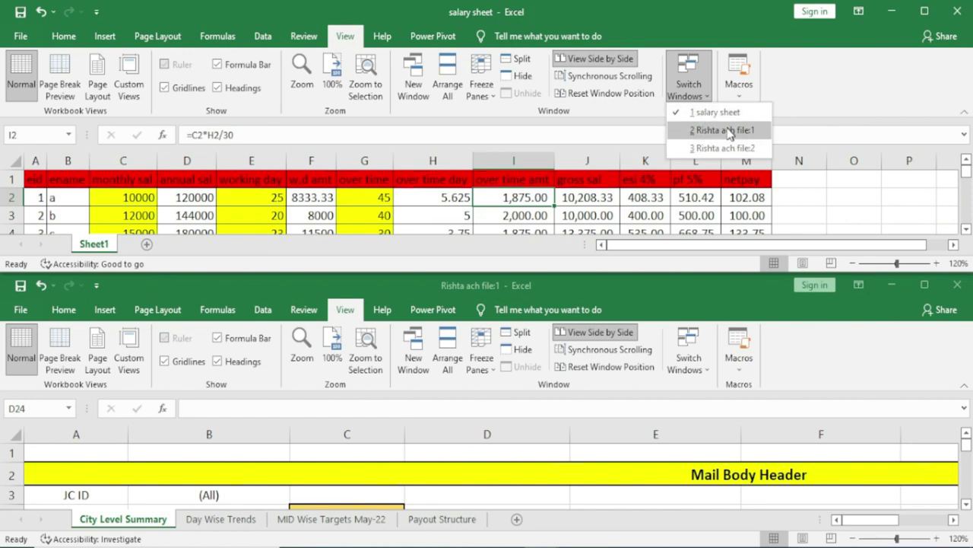
click(726, 131)
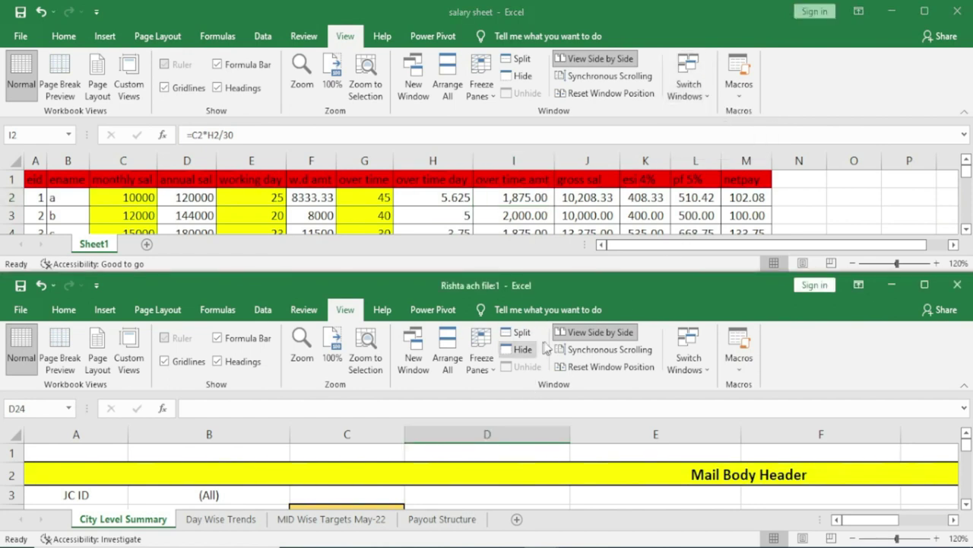
click(892, 284)
click(686, 90)
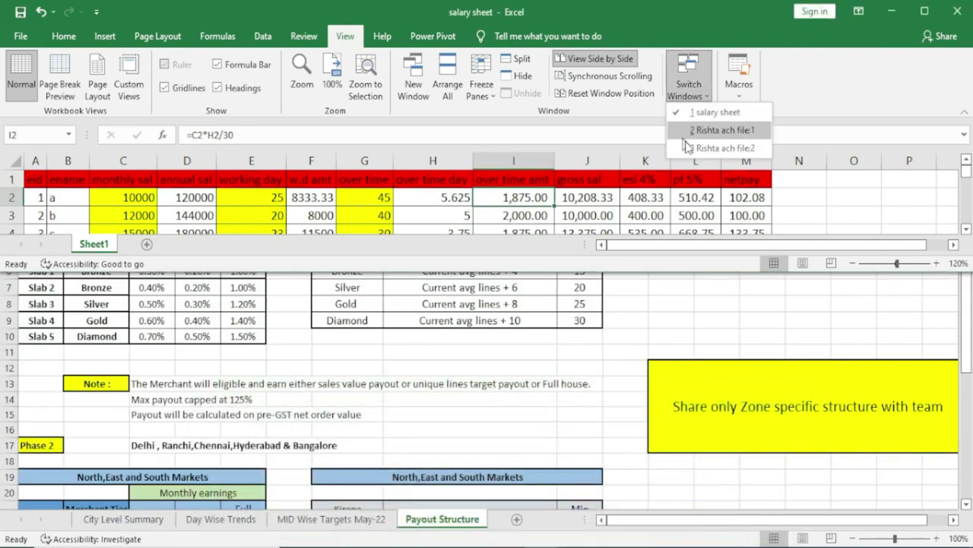
click(722, 130)
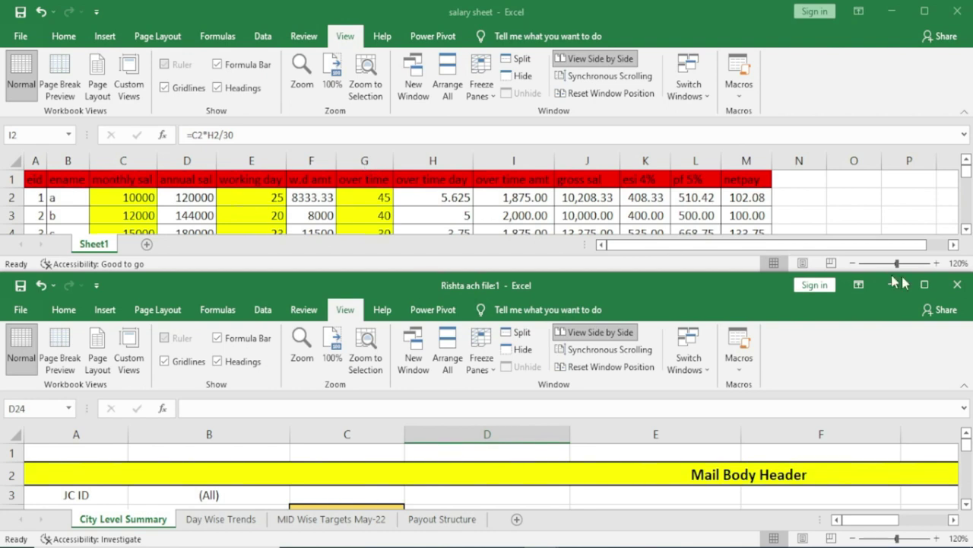
Maximize the Rishta ach file:1 window to show the City Level Summary pivot full screen
click(924, 284)
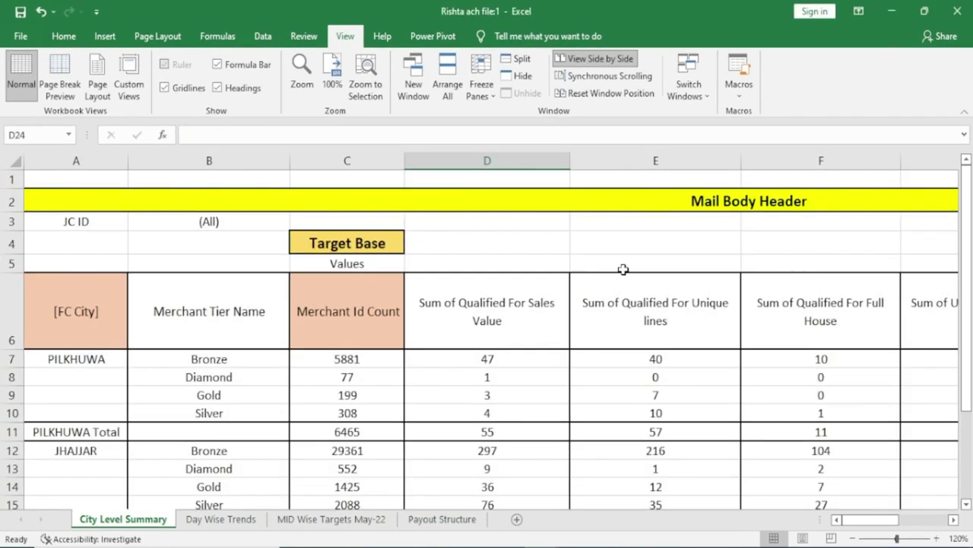